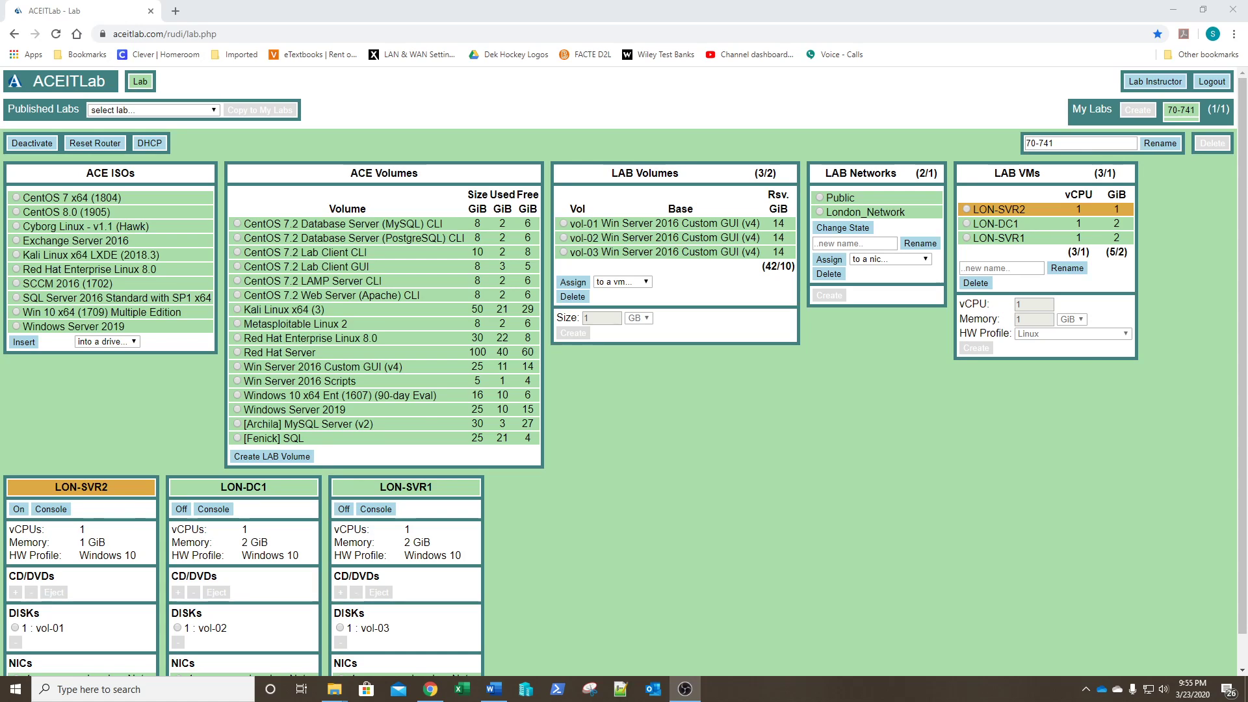
# Step: Sign in to LON-DC1 as the domain administrator with the account password
pyautogui.click(377, 510)
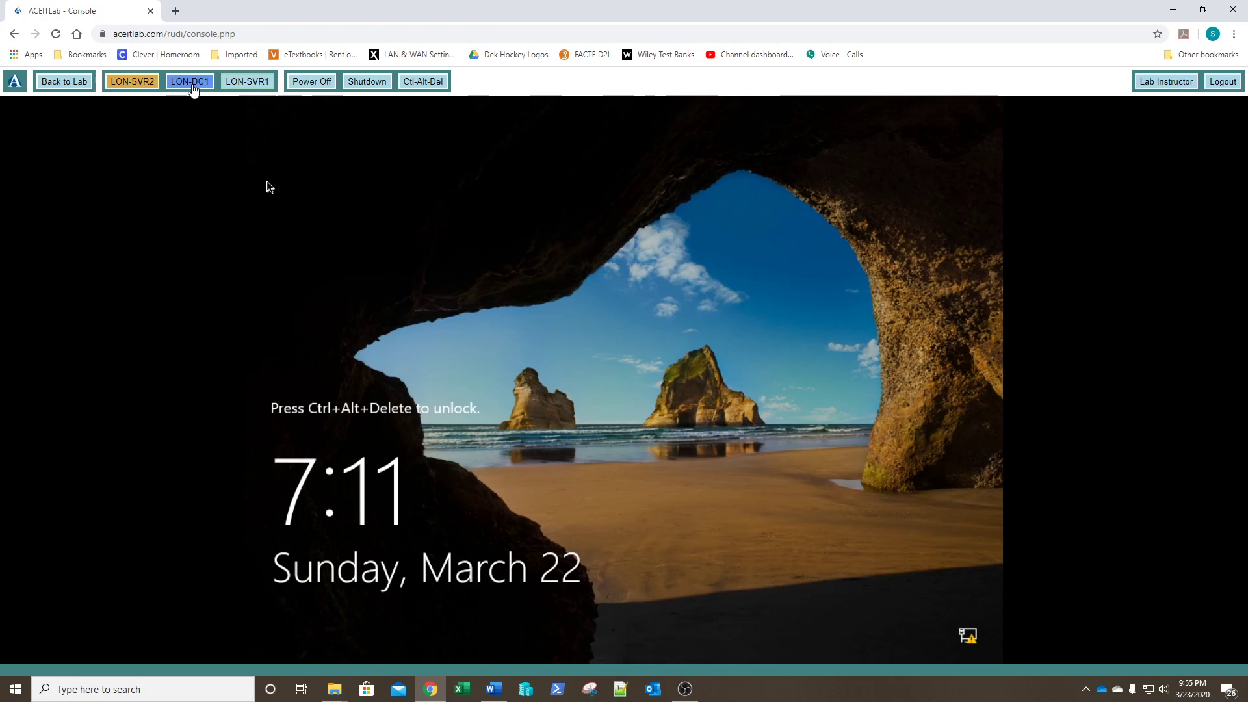
pyautogui.click(192, 90)
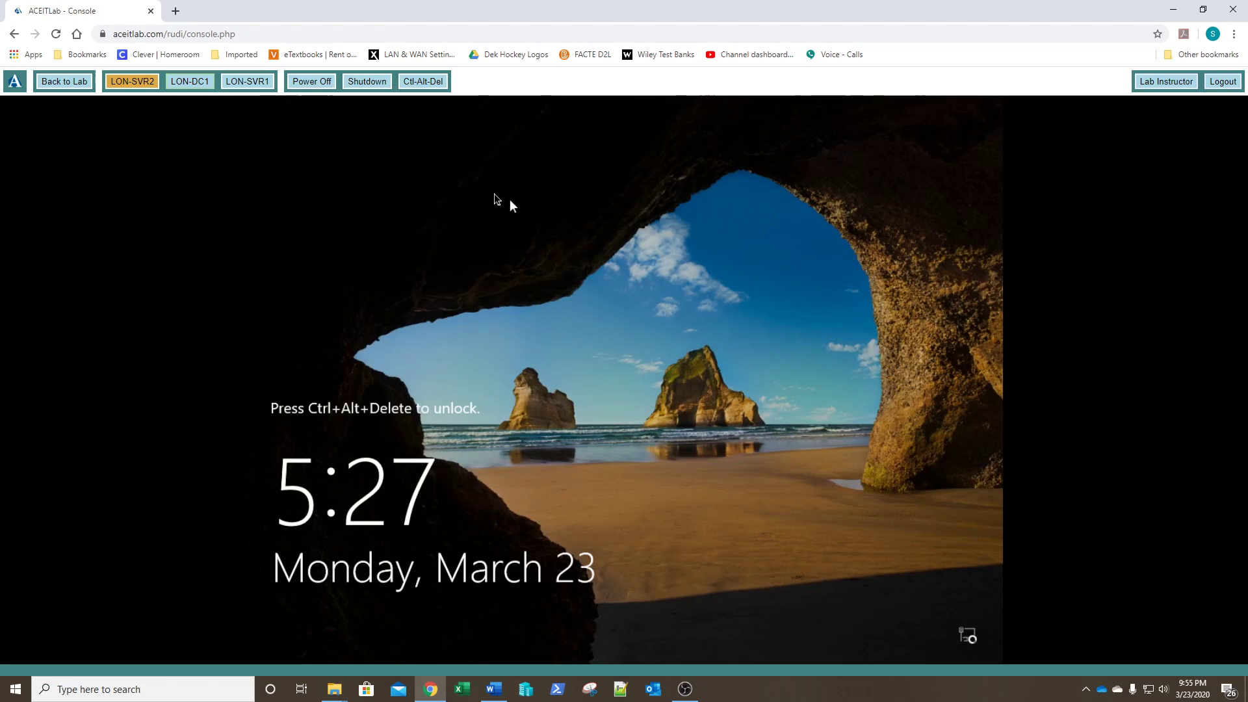
pyautogui.click(418, 86)
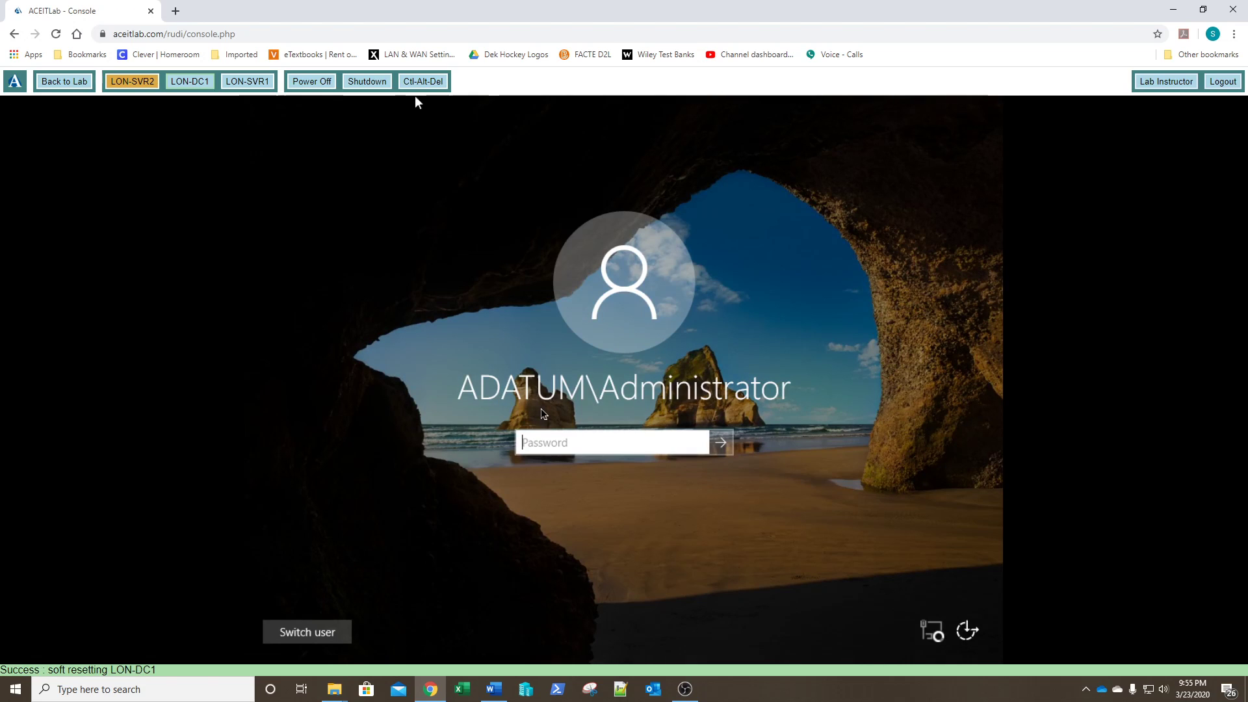
pyautogui.write('Pa55w.rd')
pyautogui.press('Return')
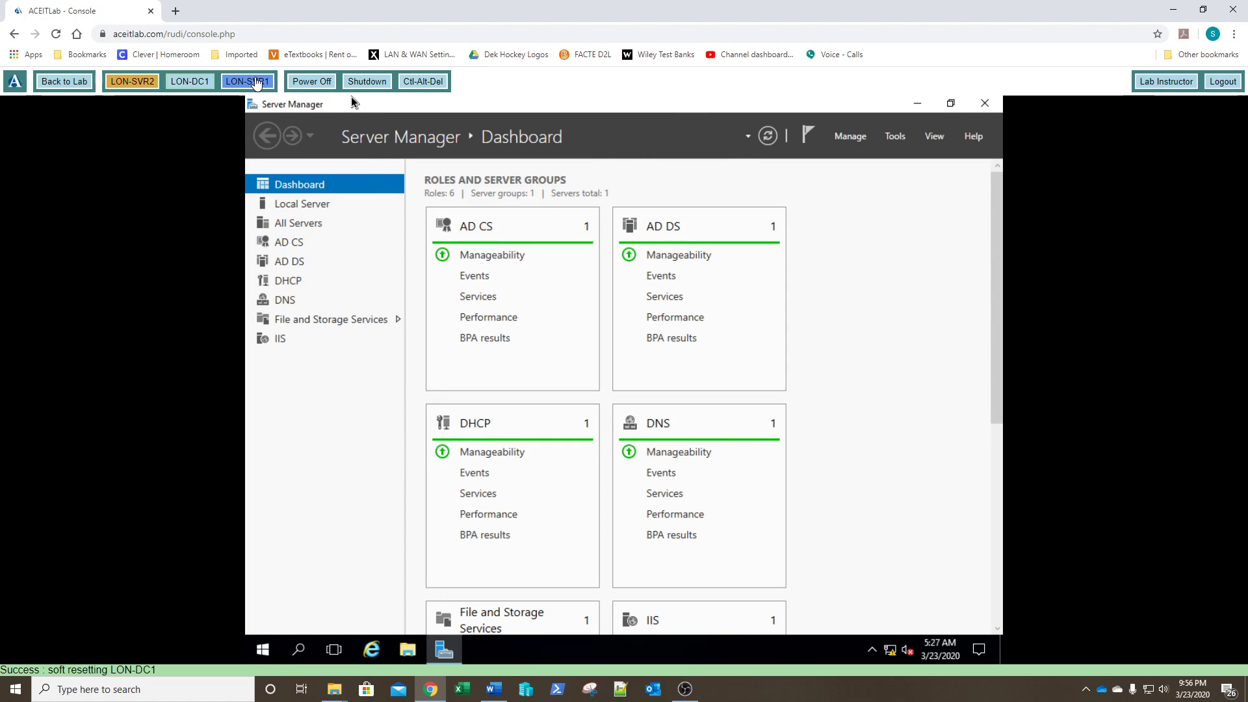
# Step: Sign in to LON-SVR1 with the administrator password
pyautogui.click(249, 85)
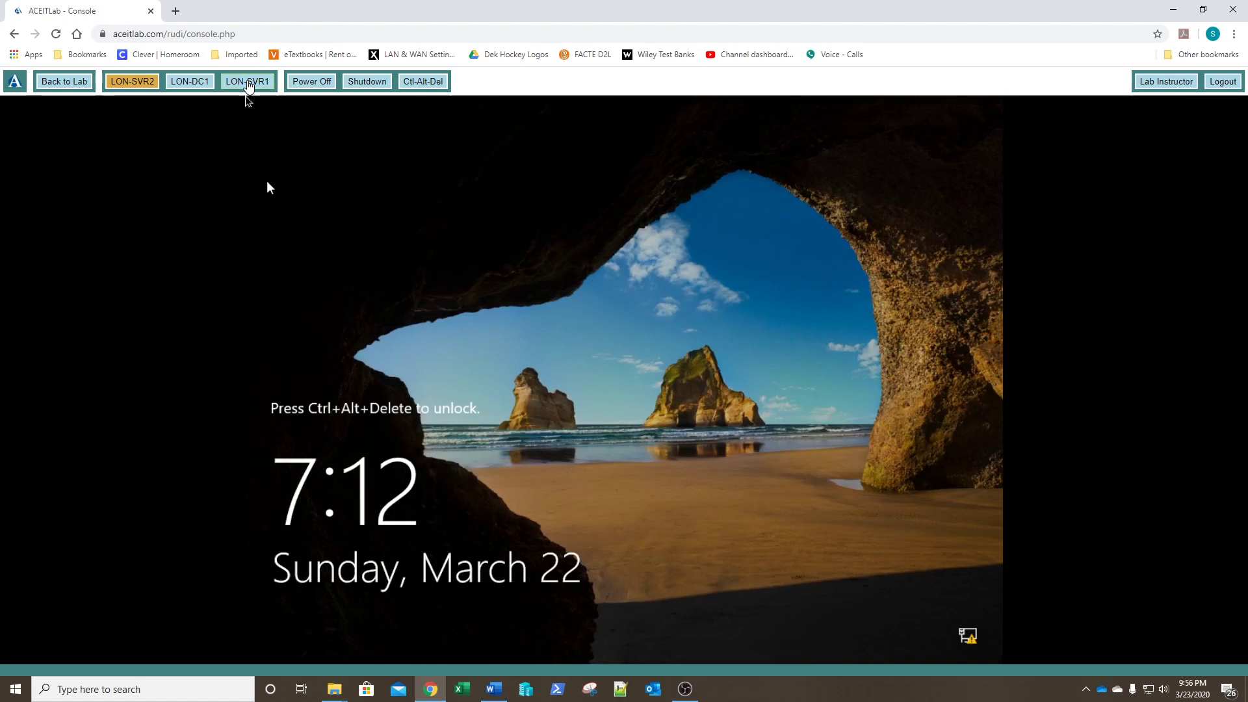
pyautogui.click(423, 81)
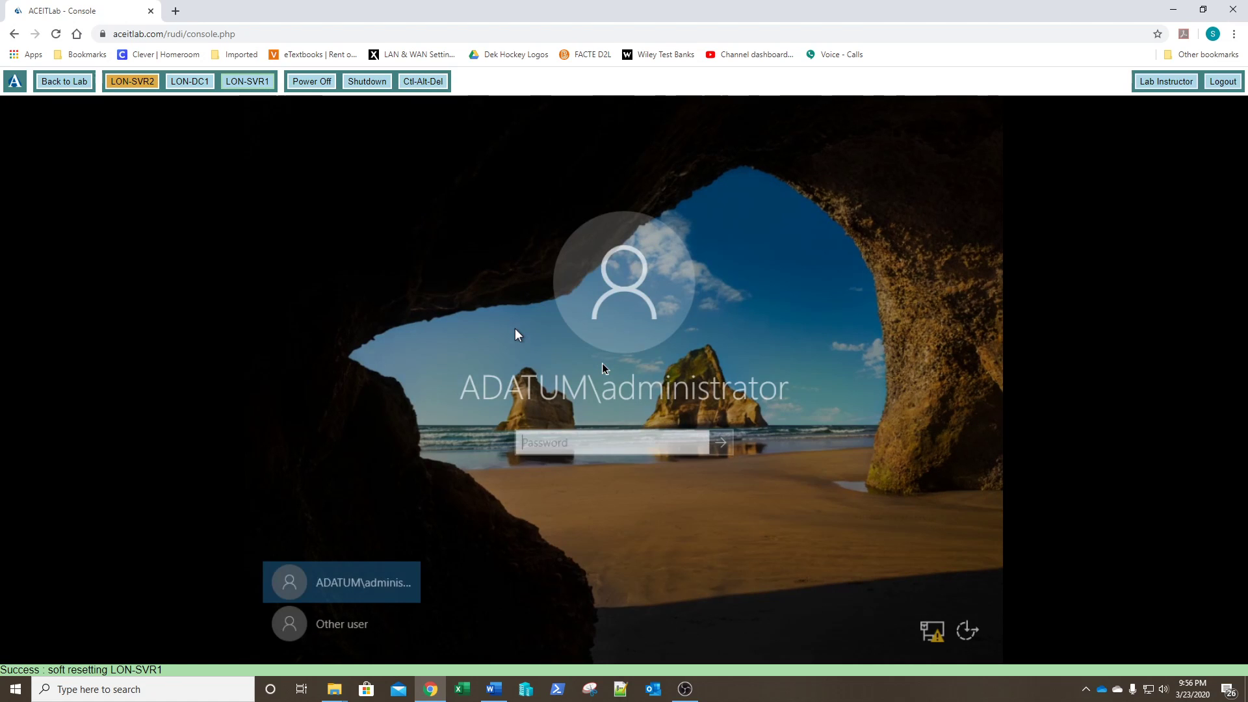
pyautogui.write('P')
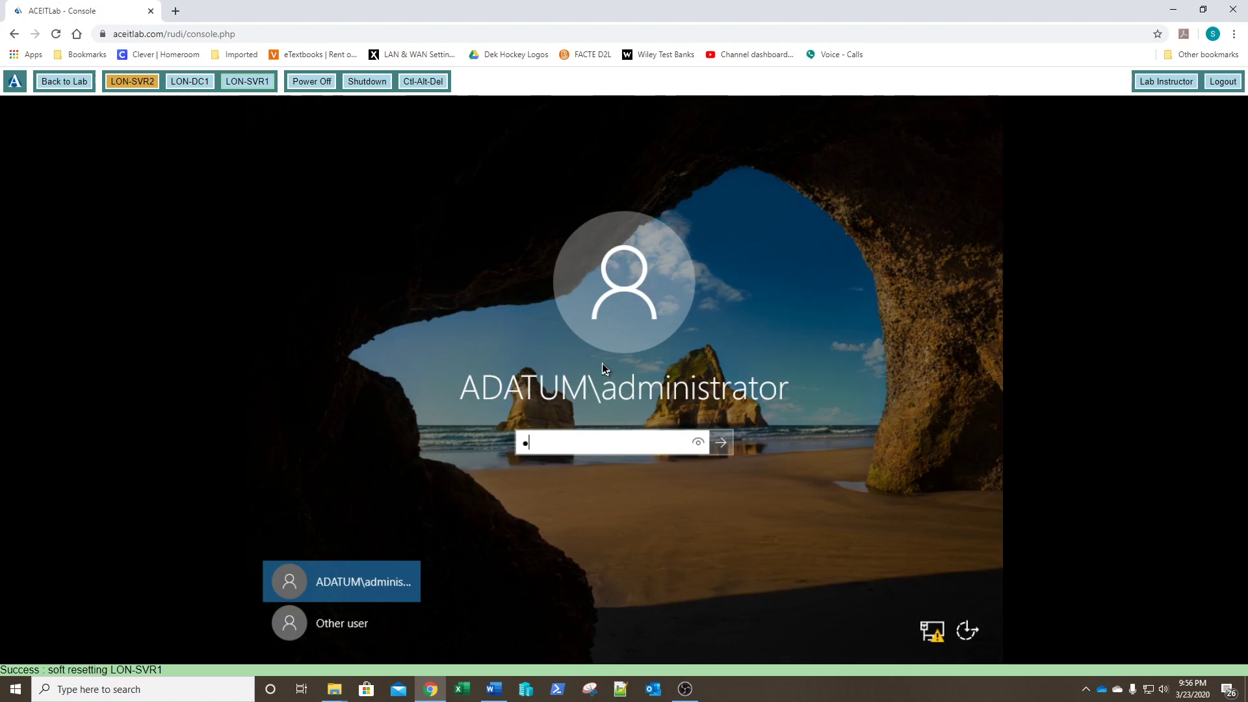
pyautogui.write('a$$w0rd')
pyautogui.press('Return')
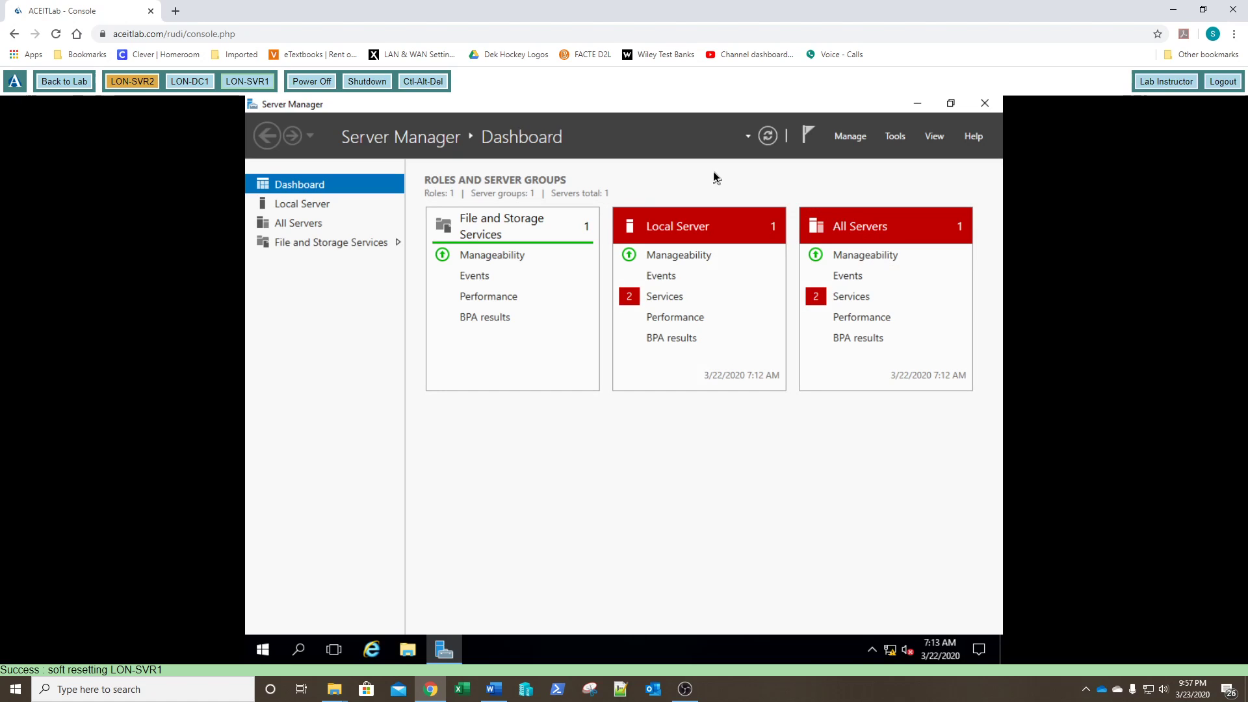
# Step: Install the DNS Server role with DNS Server Tools on LON-SVR1 through Add Roles and Features
pyautogui.click(850, 138)
pyautogui.click(851, 155)
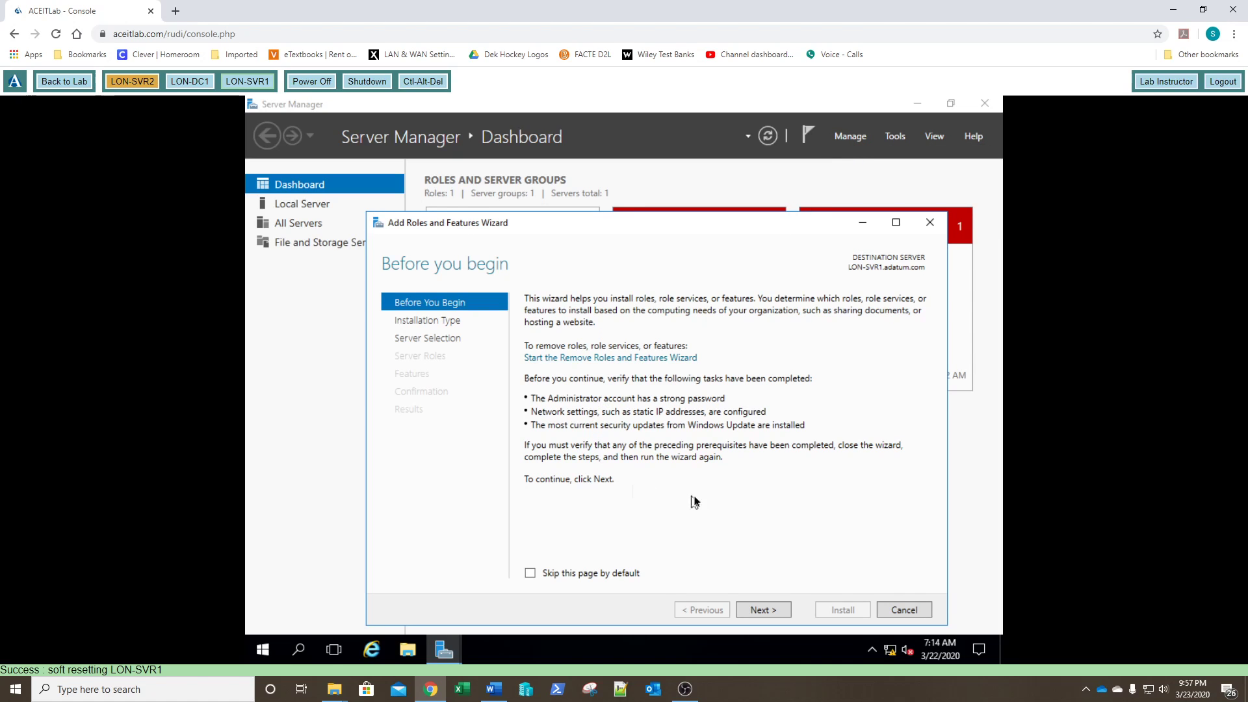
pyautogui.click(765, 611)
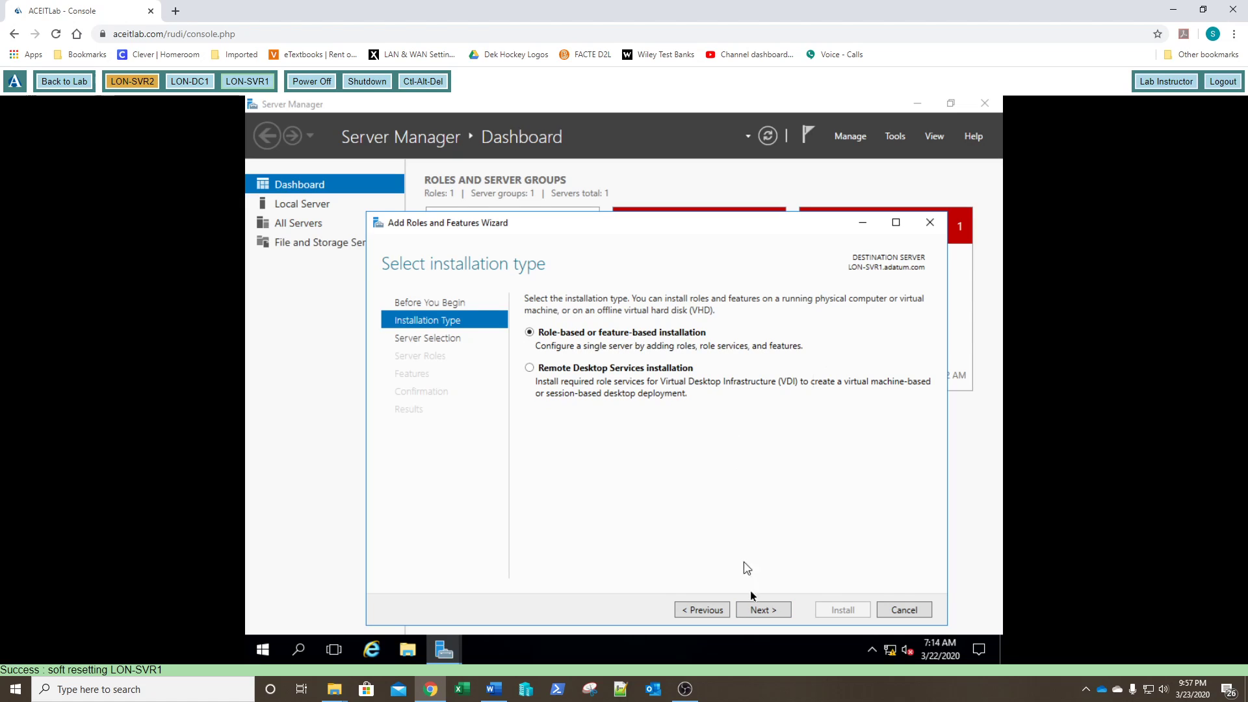
pyautogui.click(762, 611)
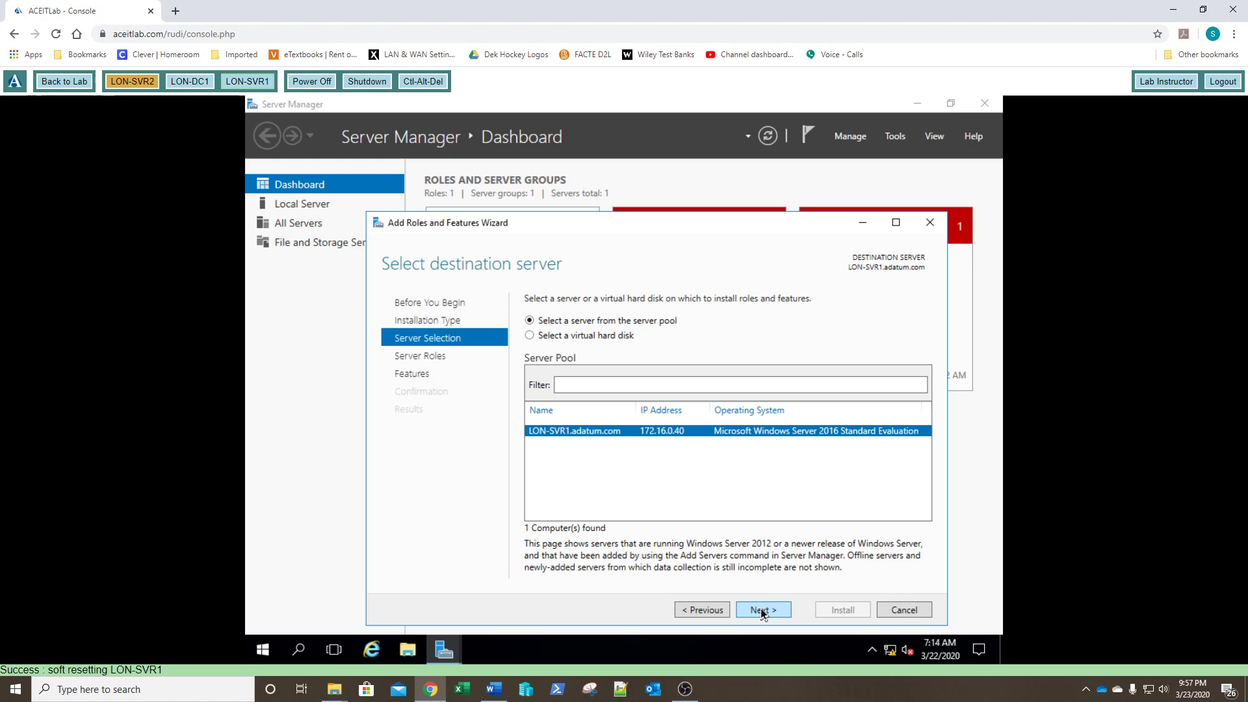
pyautogui.click(760, 608)
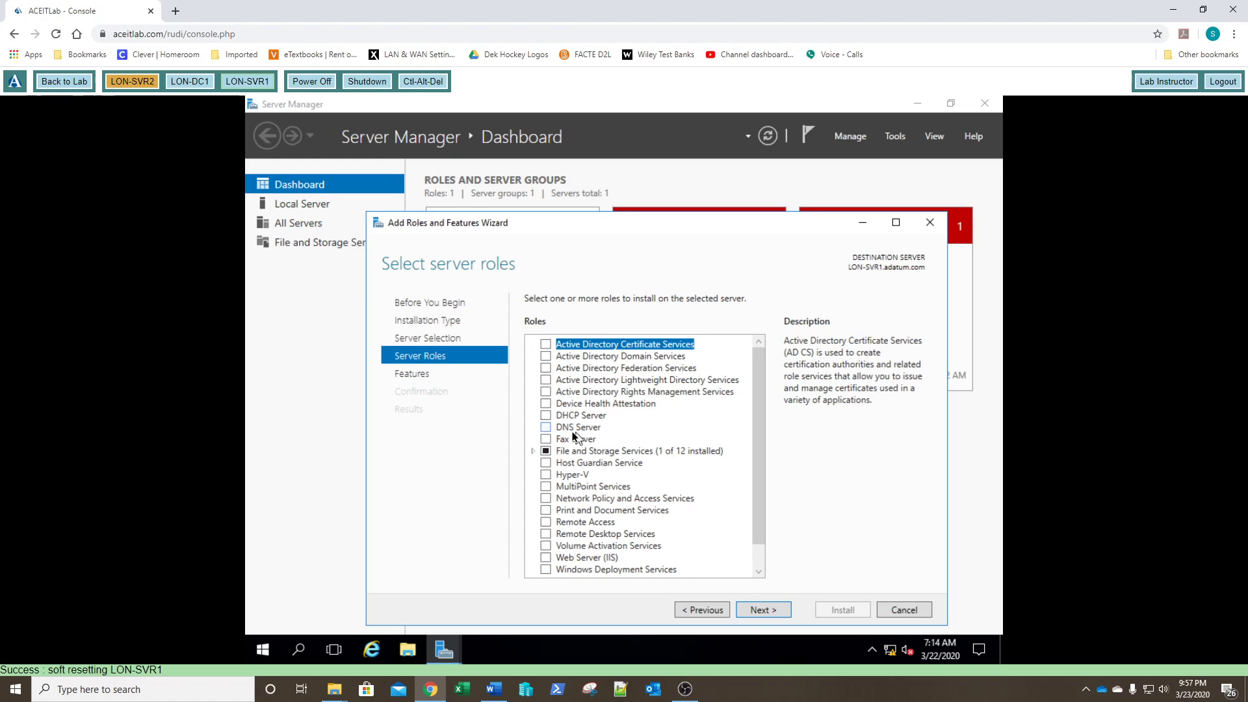
pyautogui.click(546, 427)
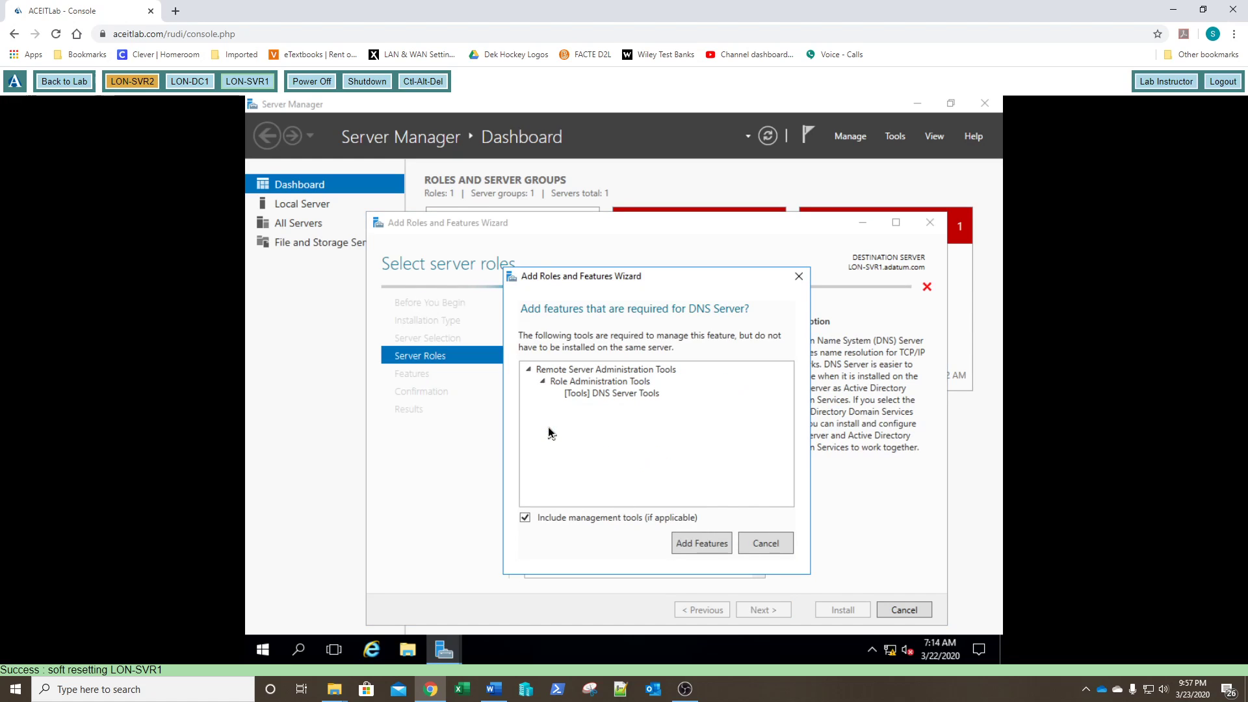
pyautogui.click(697, 550)
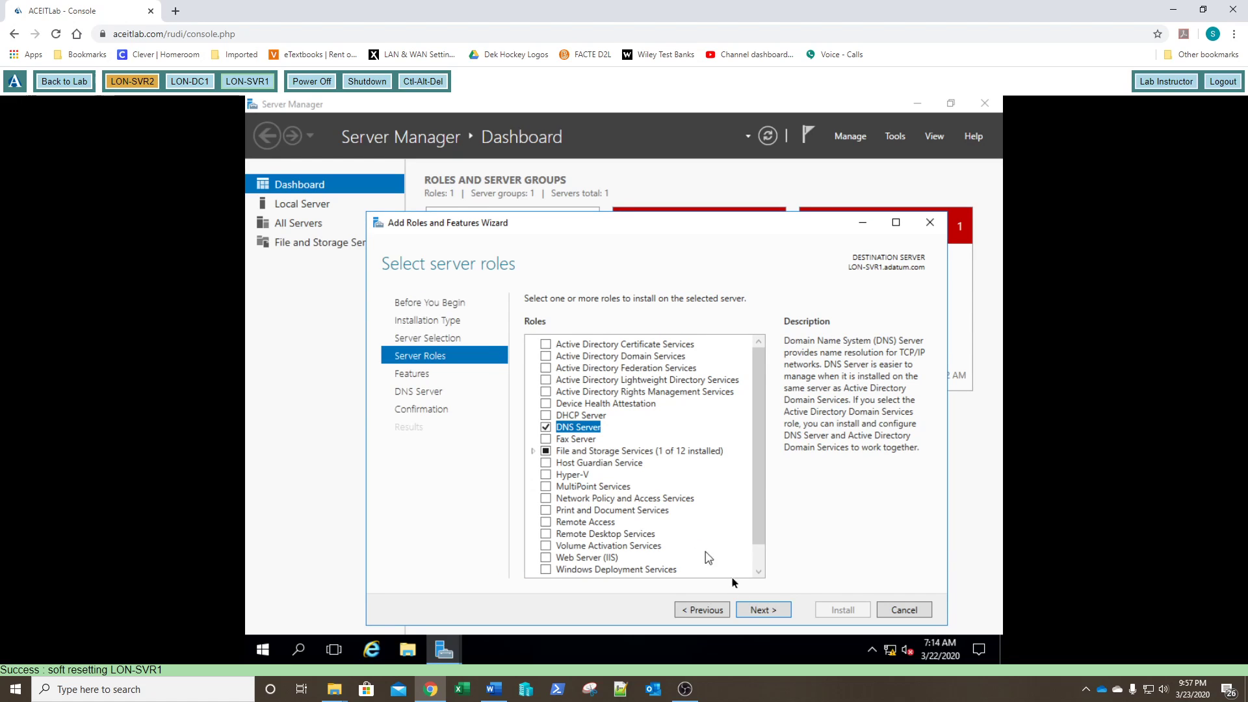
pyautogui.click(763, 611)
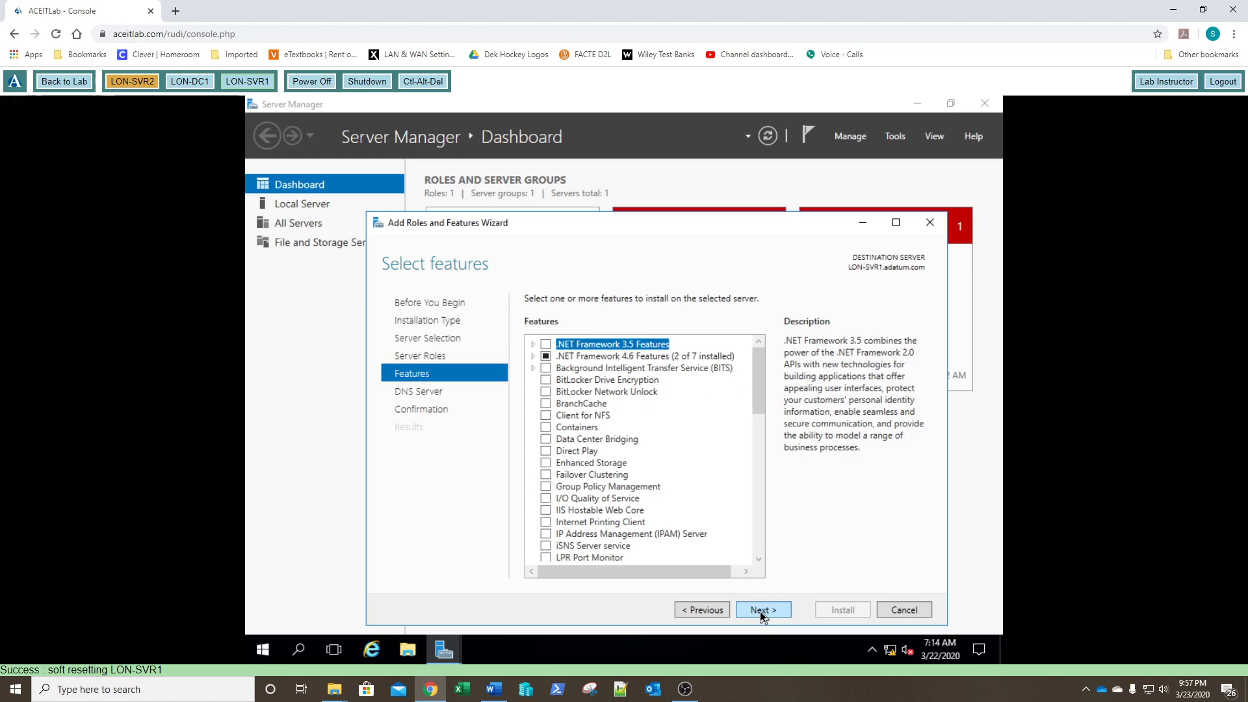
pyautogui.click(761, 612)
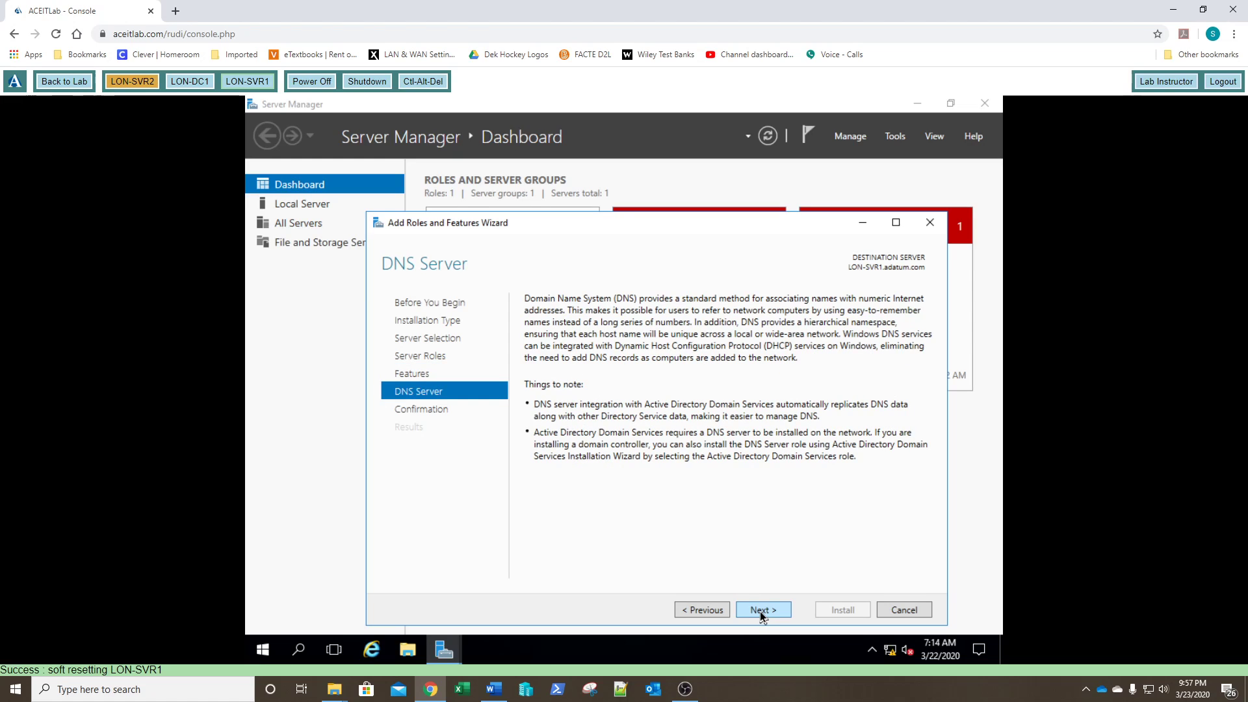
pyautogui.click(761, 612)
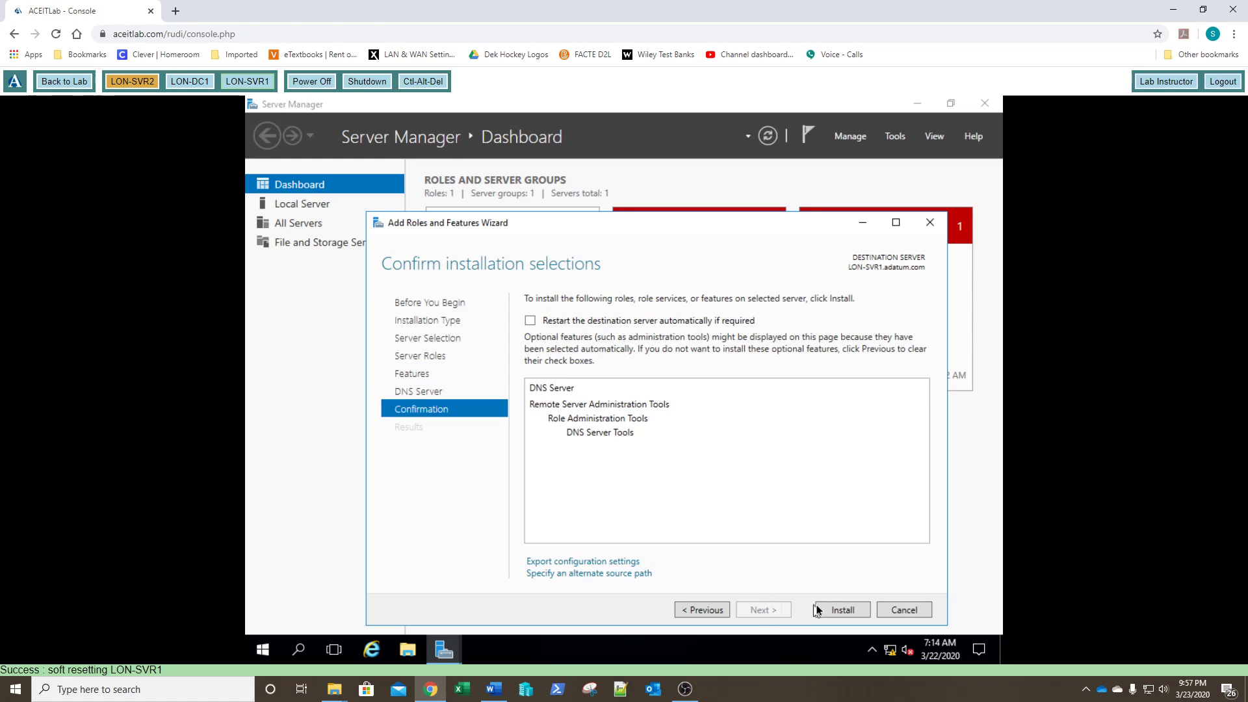
pyautogui.click(832, 611)
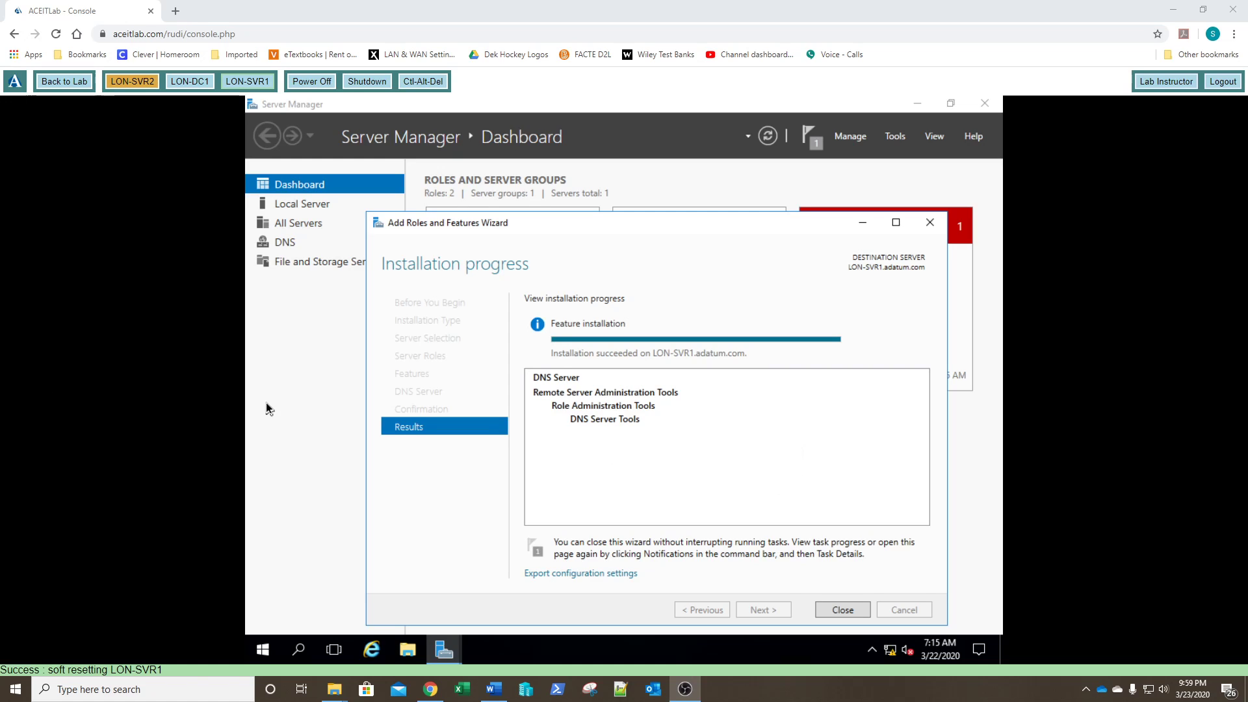
# Step: Close the wizard once installation on LON-SVR1.adatum.com succeeds
pyautogui.click(842, 610)
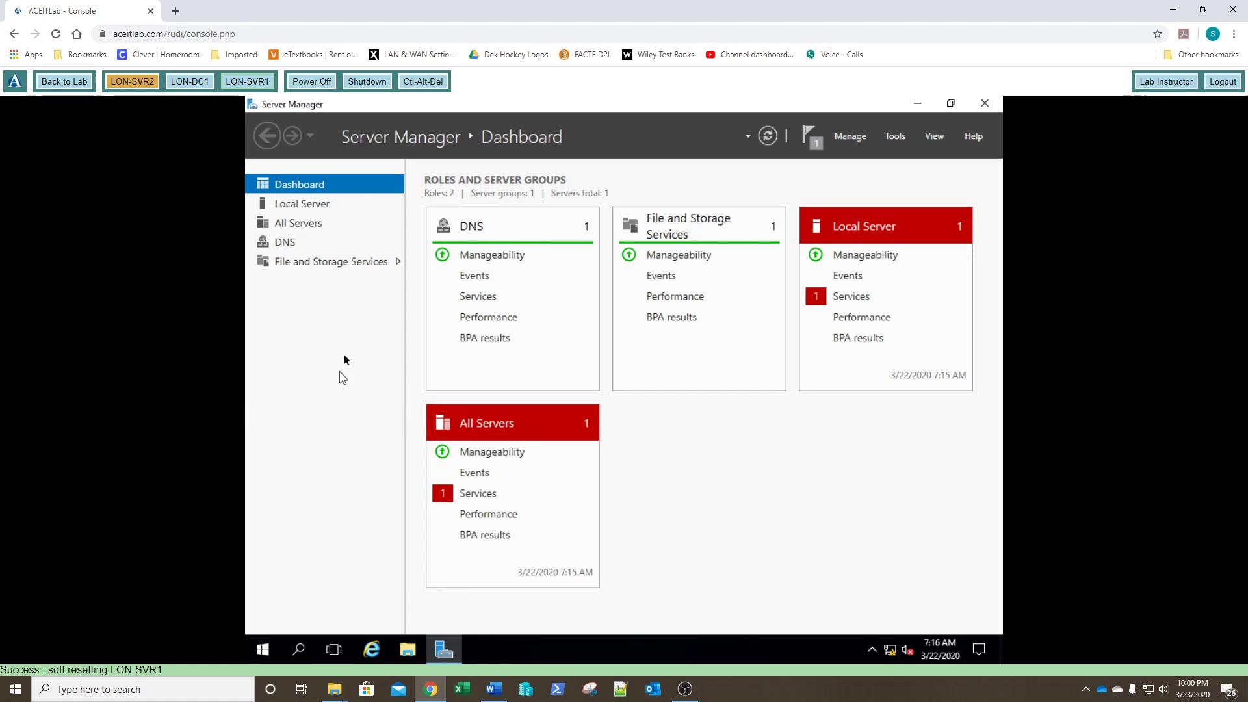
# Step: Switch the console to LON-DC1
pyautogui.click(190, 83)
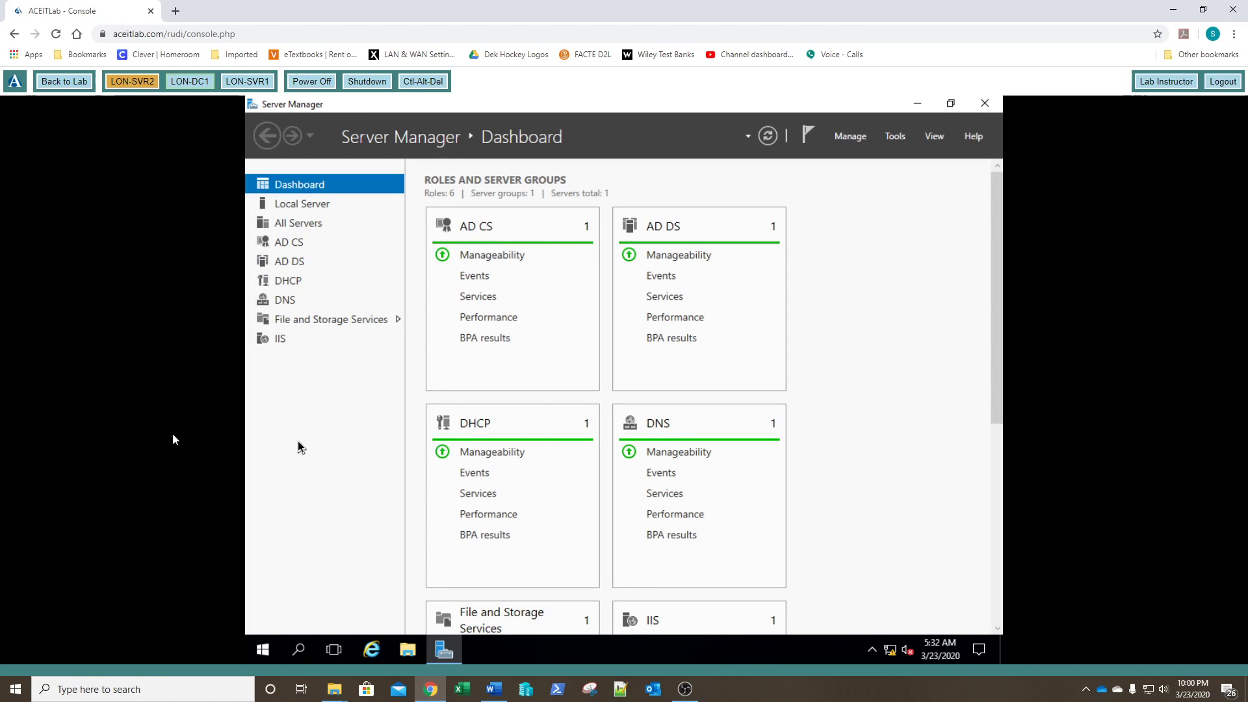
# Step: Launch DNS Manager from the Tools menu on LON-DC1
pyautogui.click(897, 138)
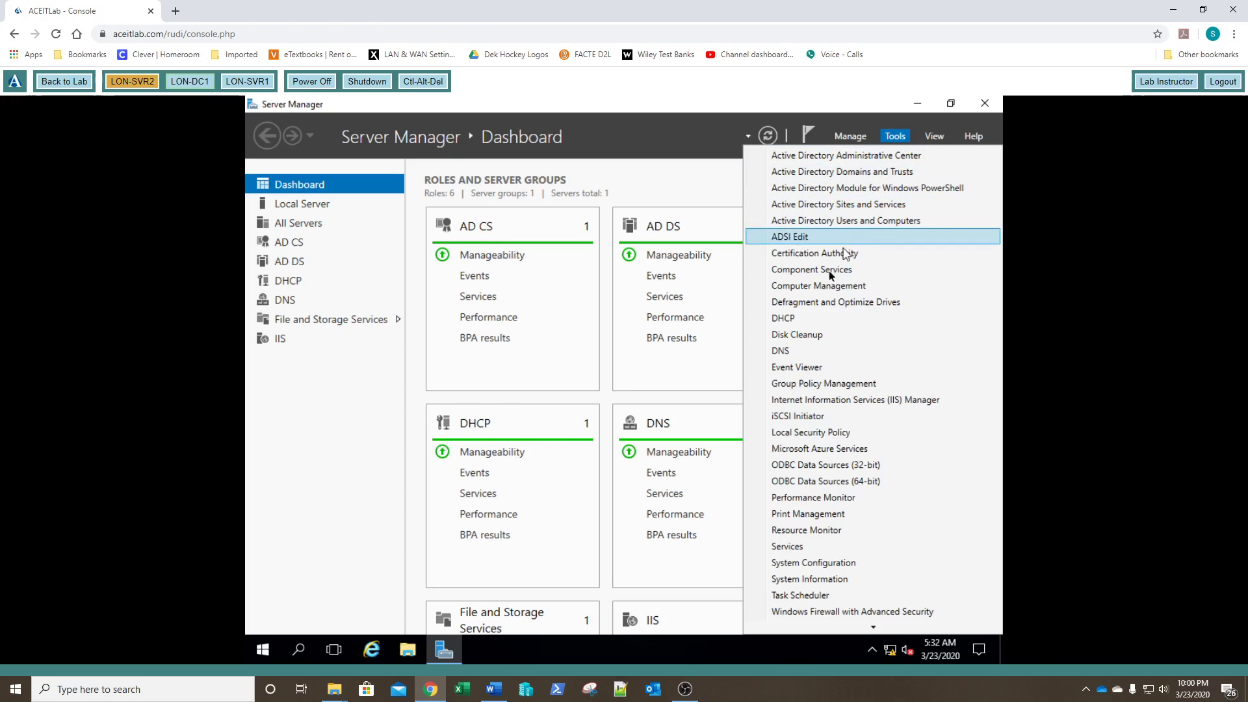
pyautogui.click(805, 352)
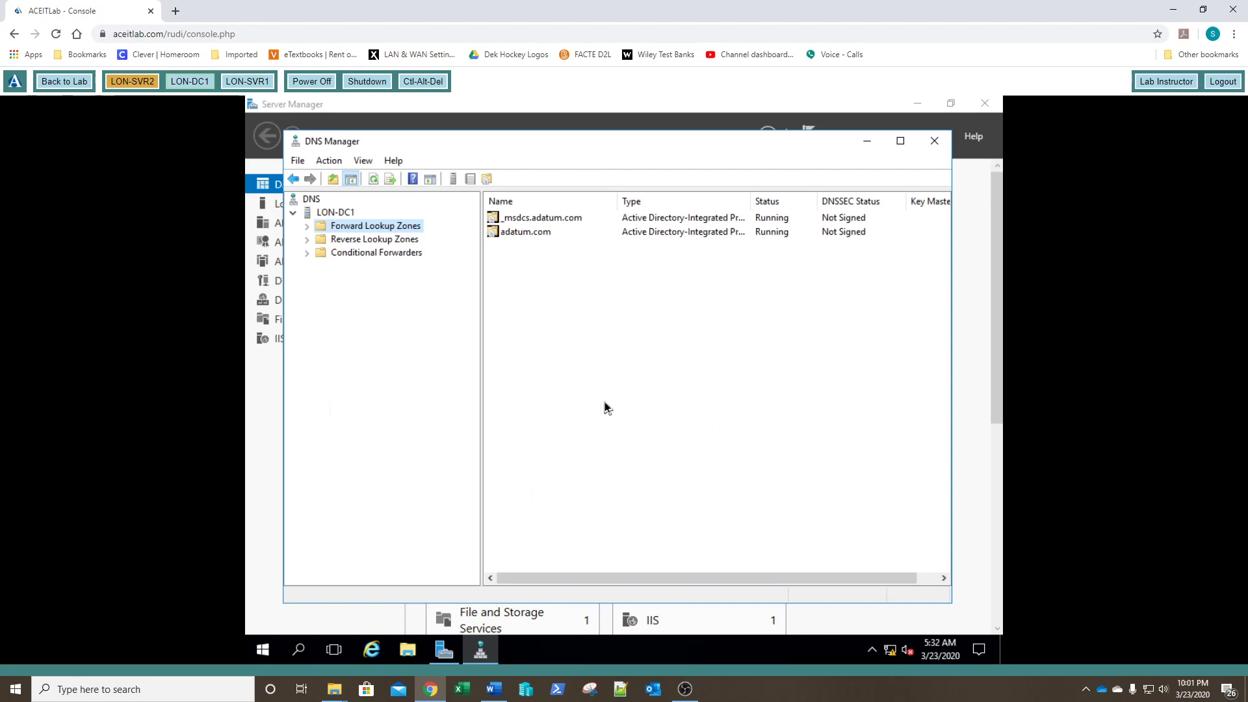
# Step: Expand the forward and reverse lookup zones, then start a New Zone under Forward Lookup Zones
pyautogui.click(307, 226)
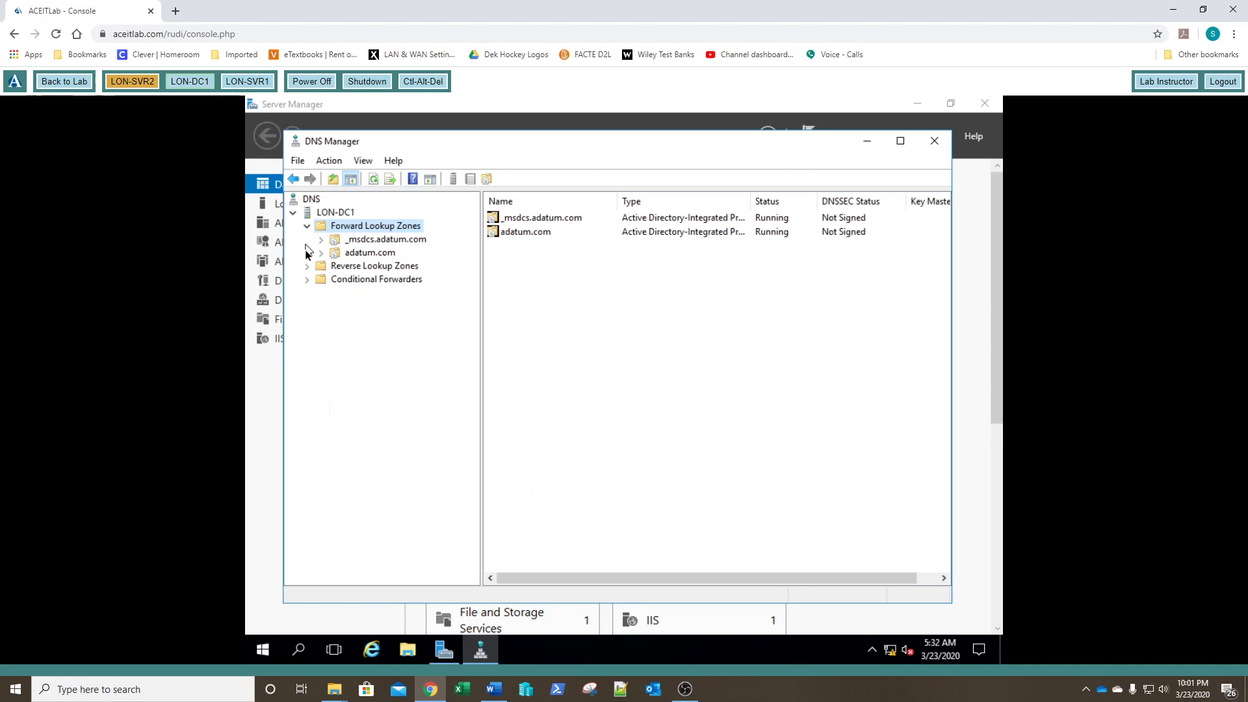
pyautogui.click(307, 269)
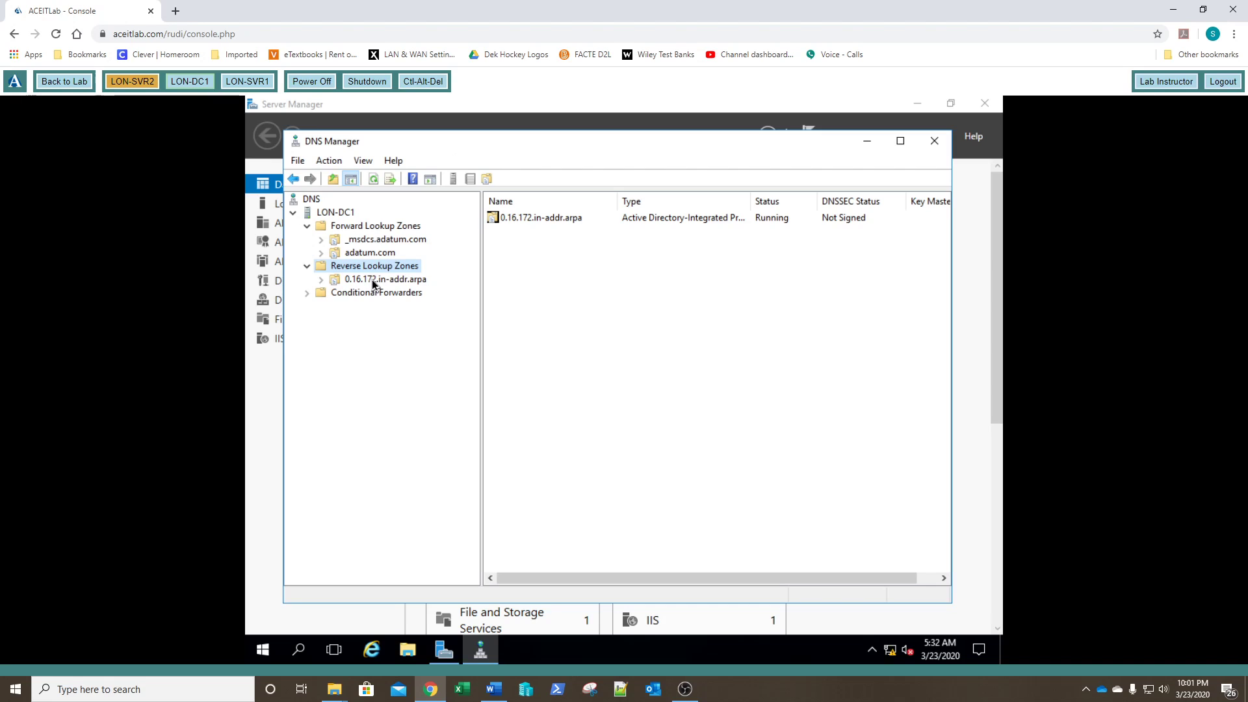
pyautogui.click(371, 225)
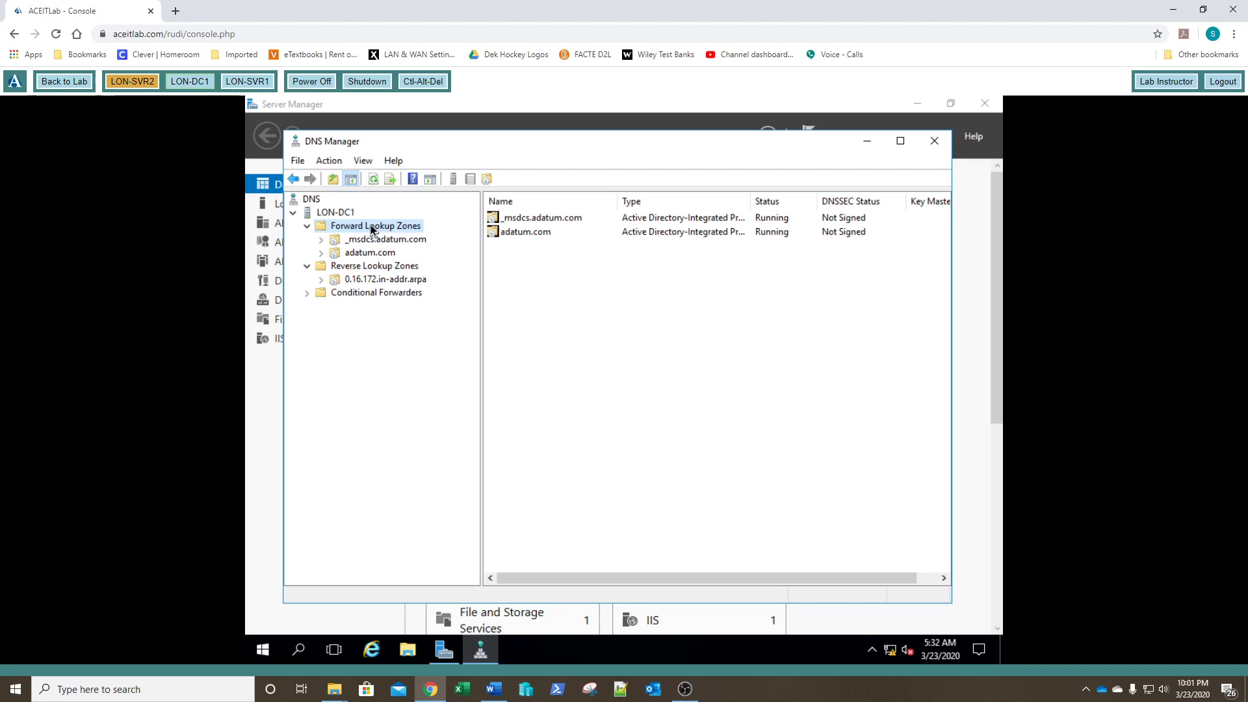
pyautogui.rightClick(370, 229)
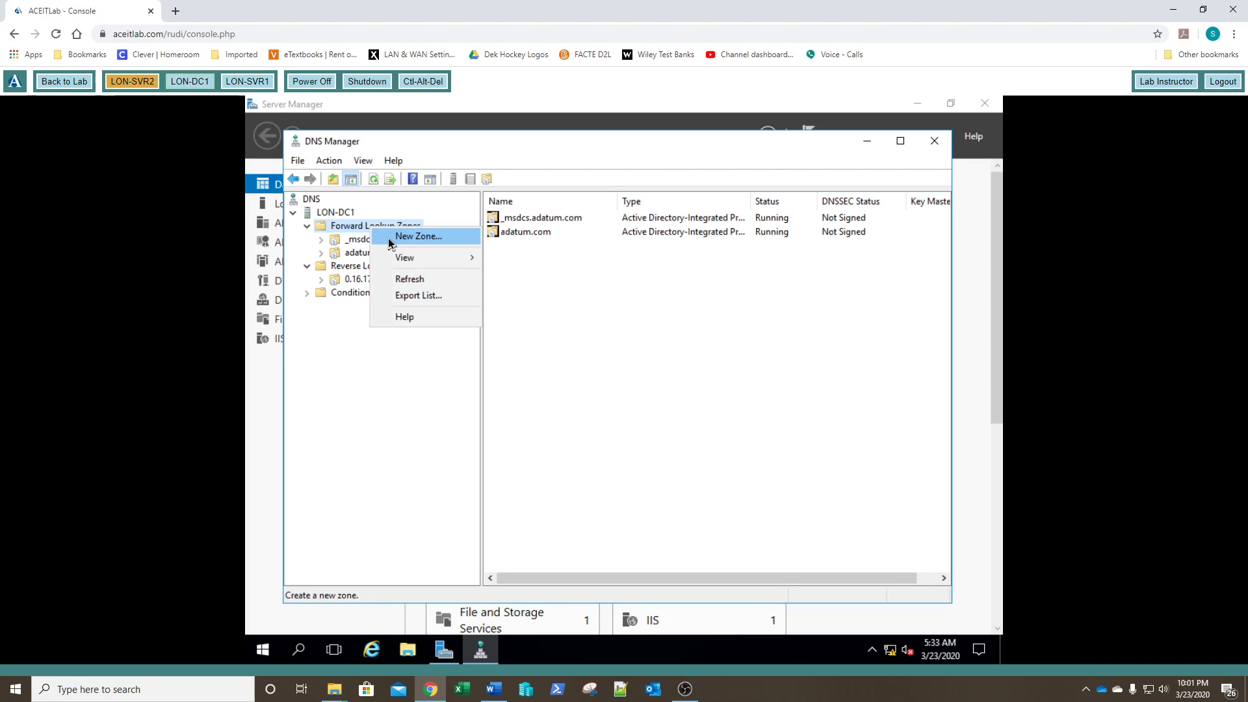
pyautogui.click(389, 239)
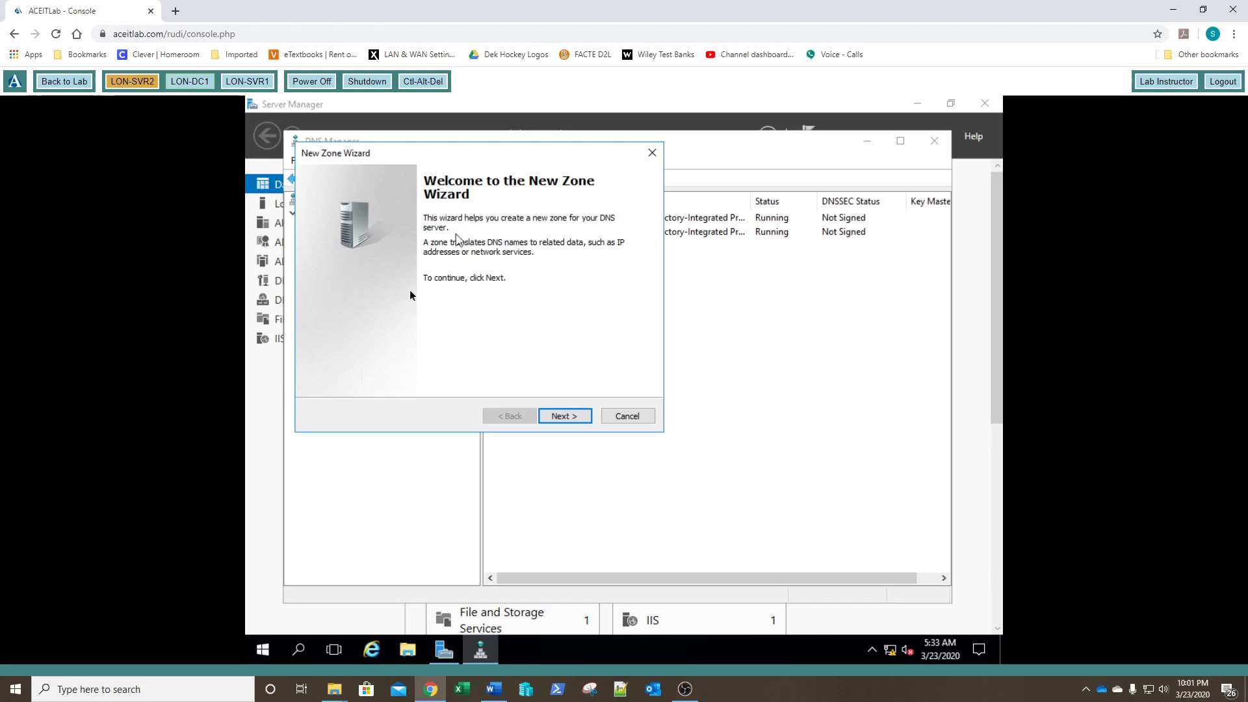
# Step: Choose a primary zone with 'Store the zone in Active Directory' unchecked
pyautogui.click(568, 415)
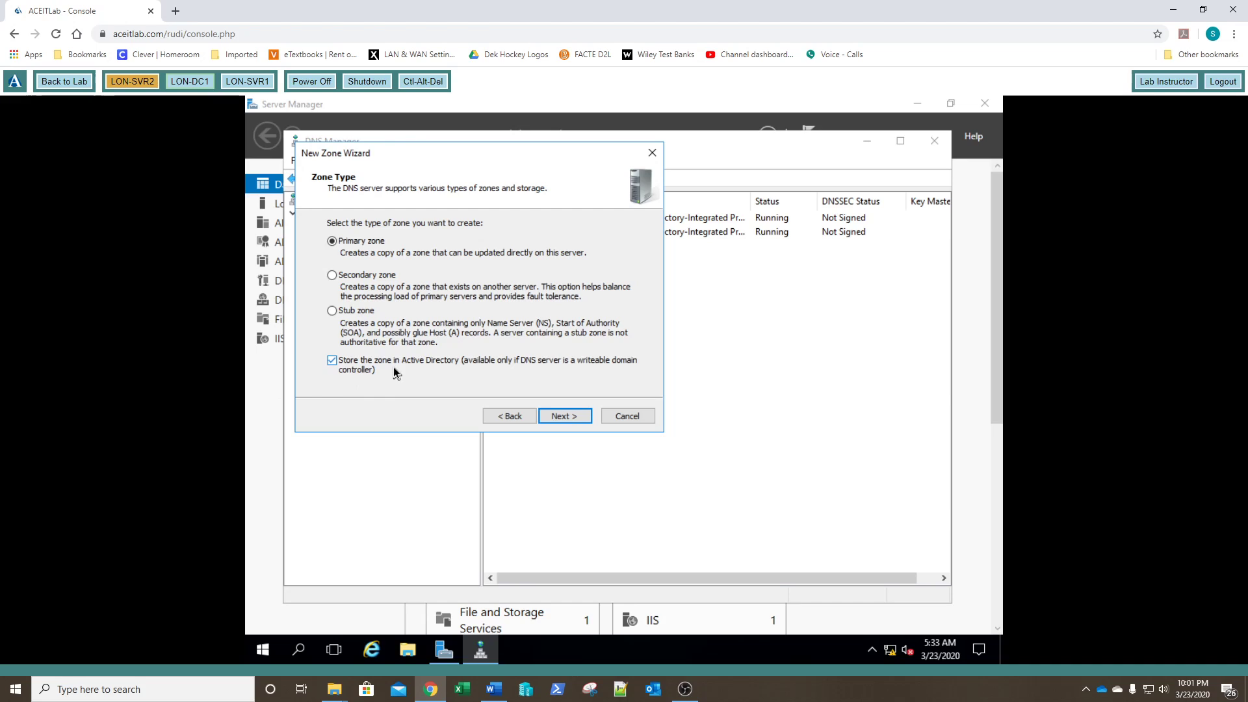
pyautogui.click(332, 361)
# Step: Enter contoso.com as the new zone's name
pyautogui.click(563, 416)
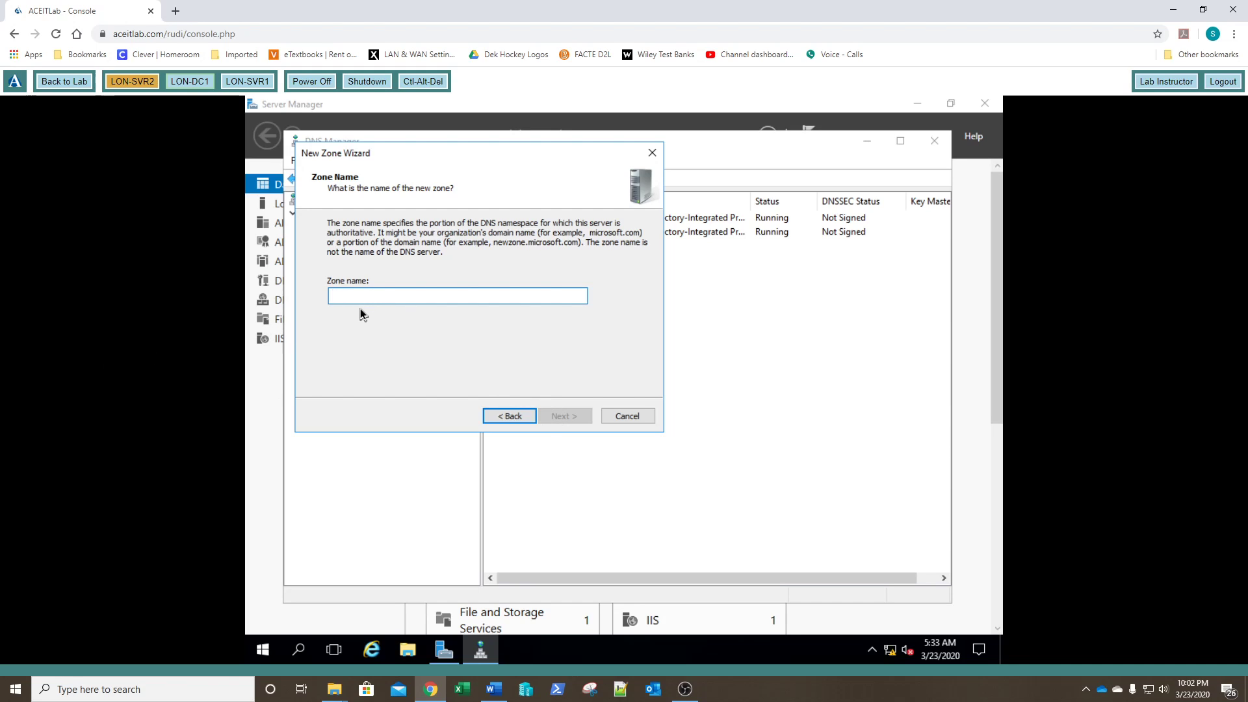
pyautogui.write('contoso.com')
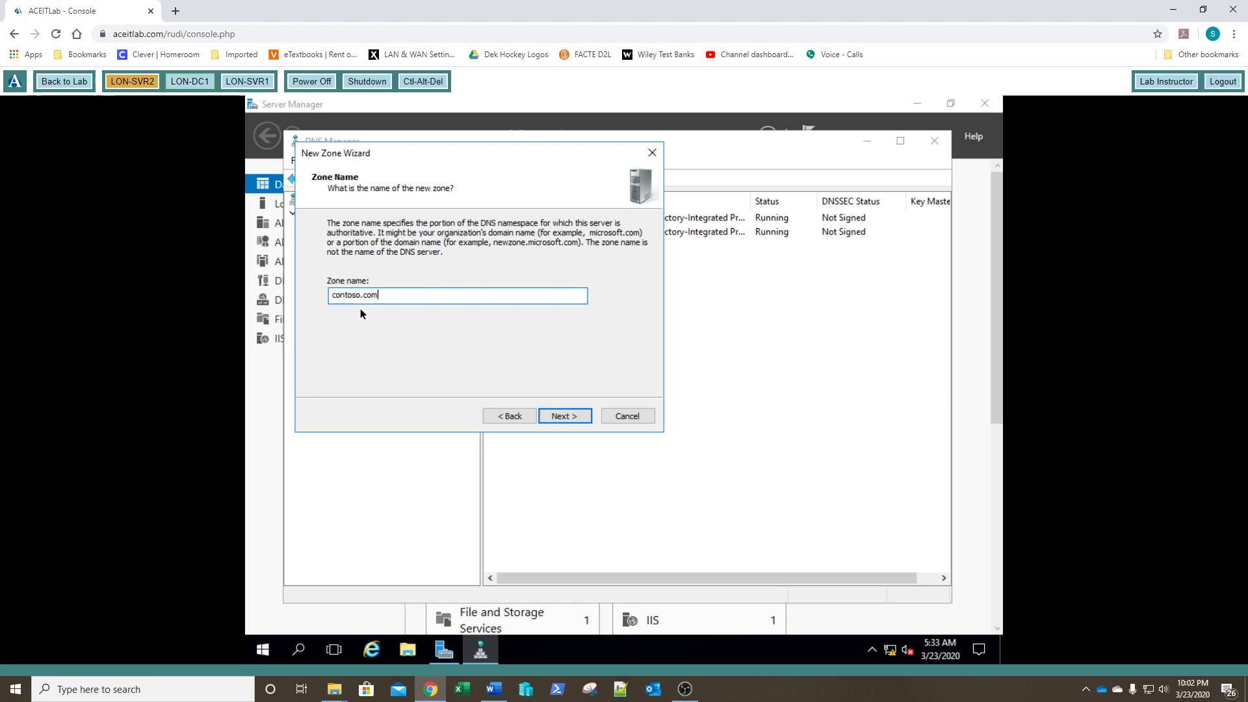
pyautogui.press('Return')
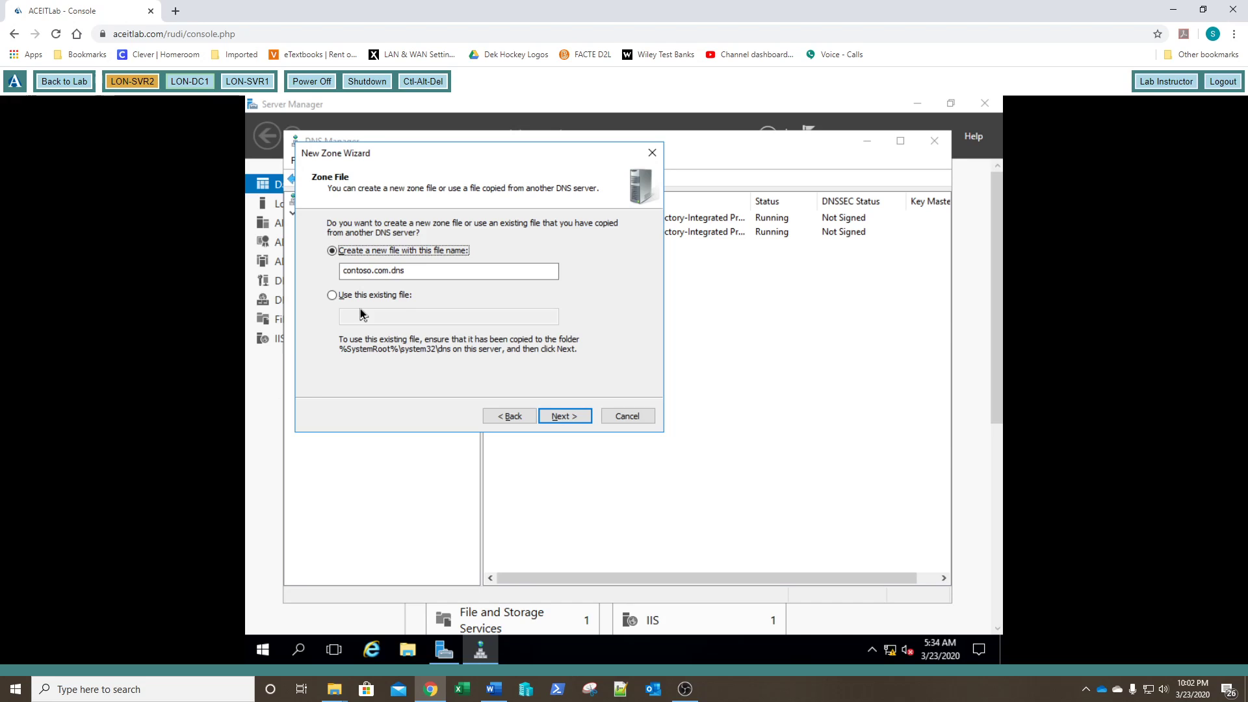
# Step: Accept the contoso.com.dns zone file and keep dynamic updates disallowed
pyautogui.press('Return')
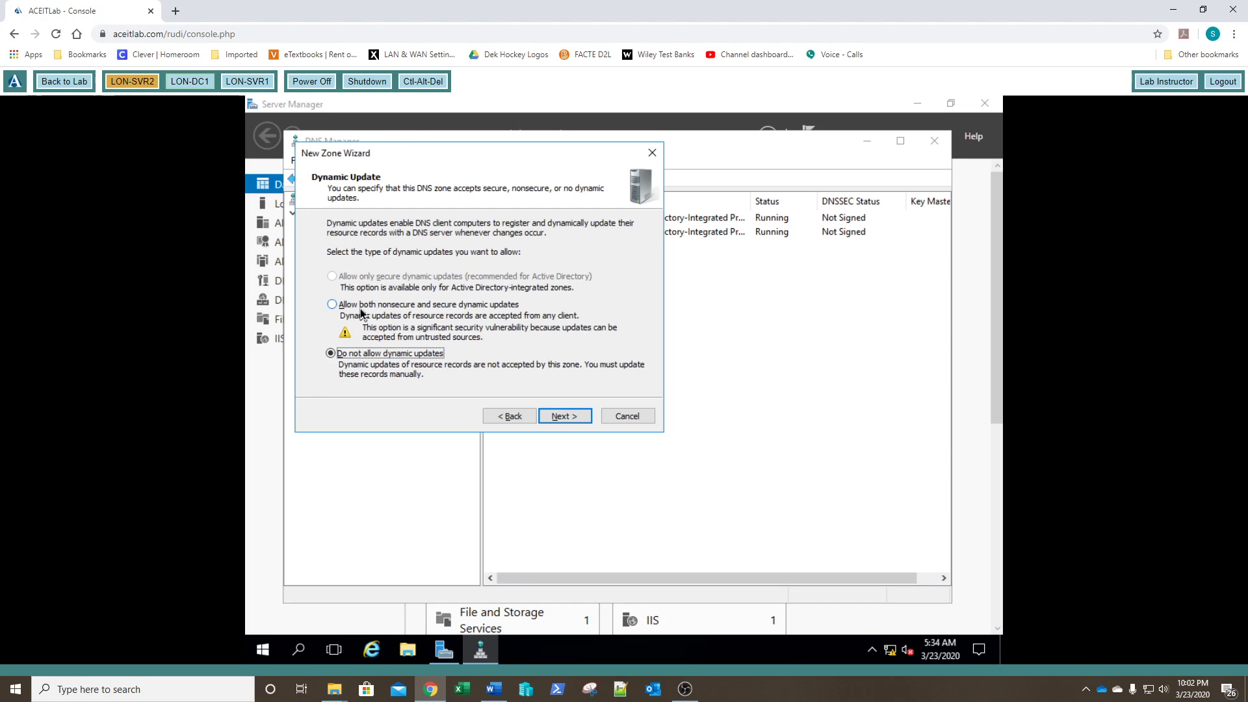
pyautogui.press('Return')
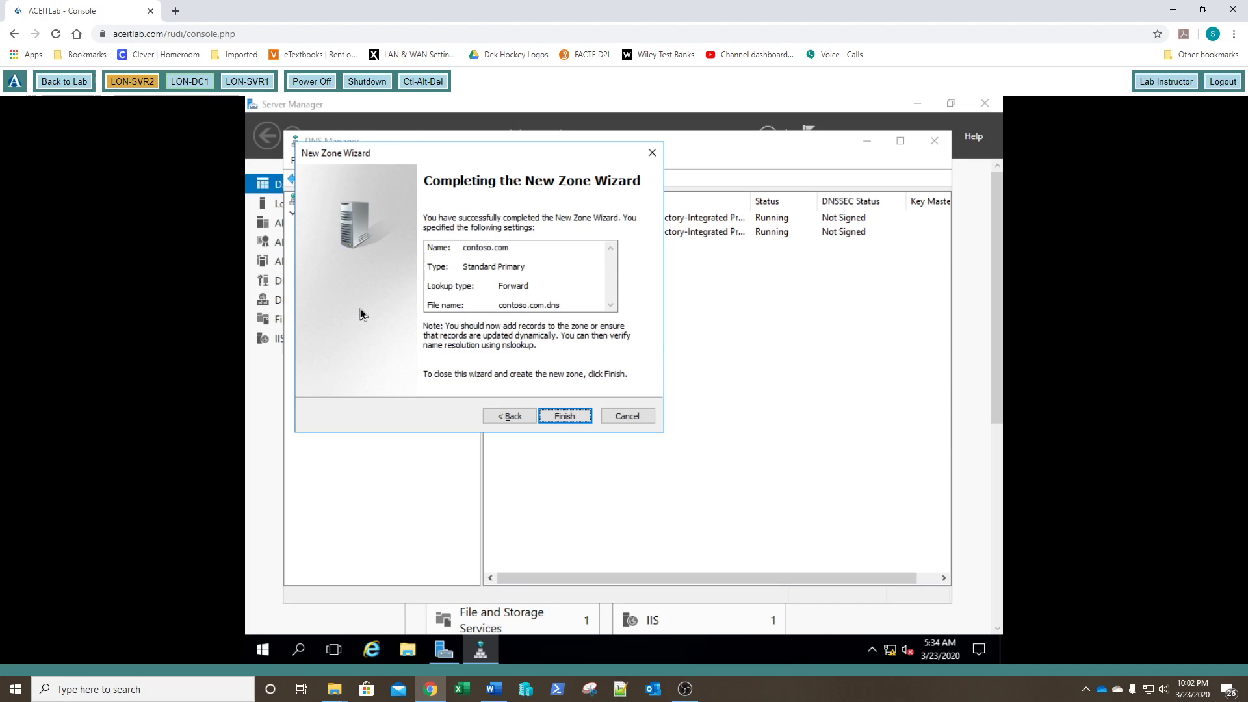
# Step: Finish the wizard to create the contoso.com Standard Primary zone
pyautogui.press('Return')
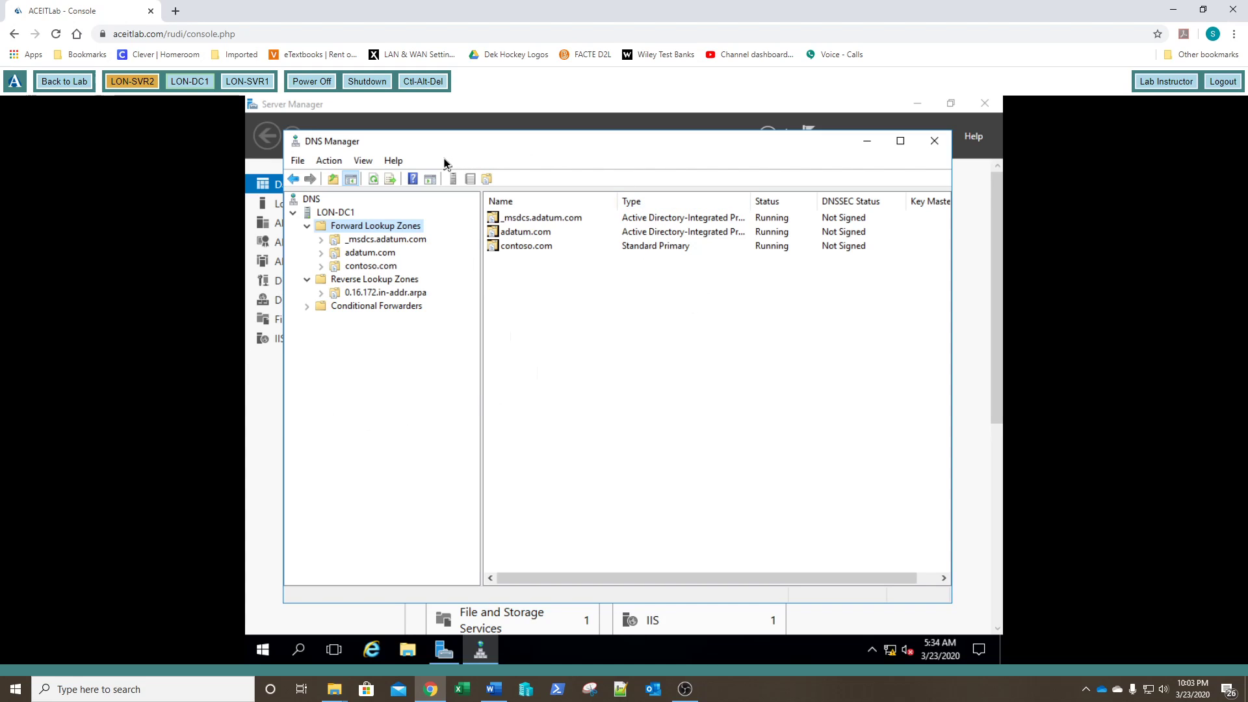
# Step: Open DNS Manager on LON-SVR1 and select its empty Forward Lookup Zones folder
pyautogui.click(245, 86)
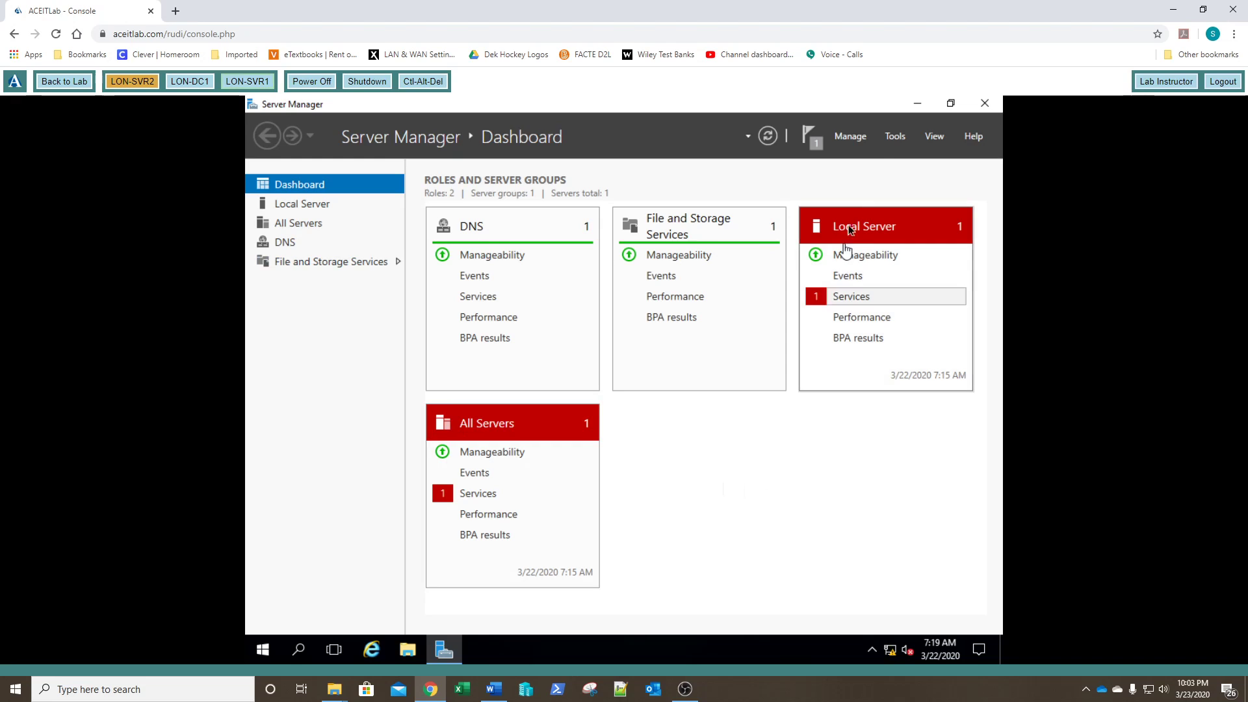
pyautogui.click(895, 138)
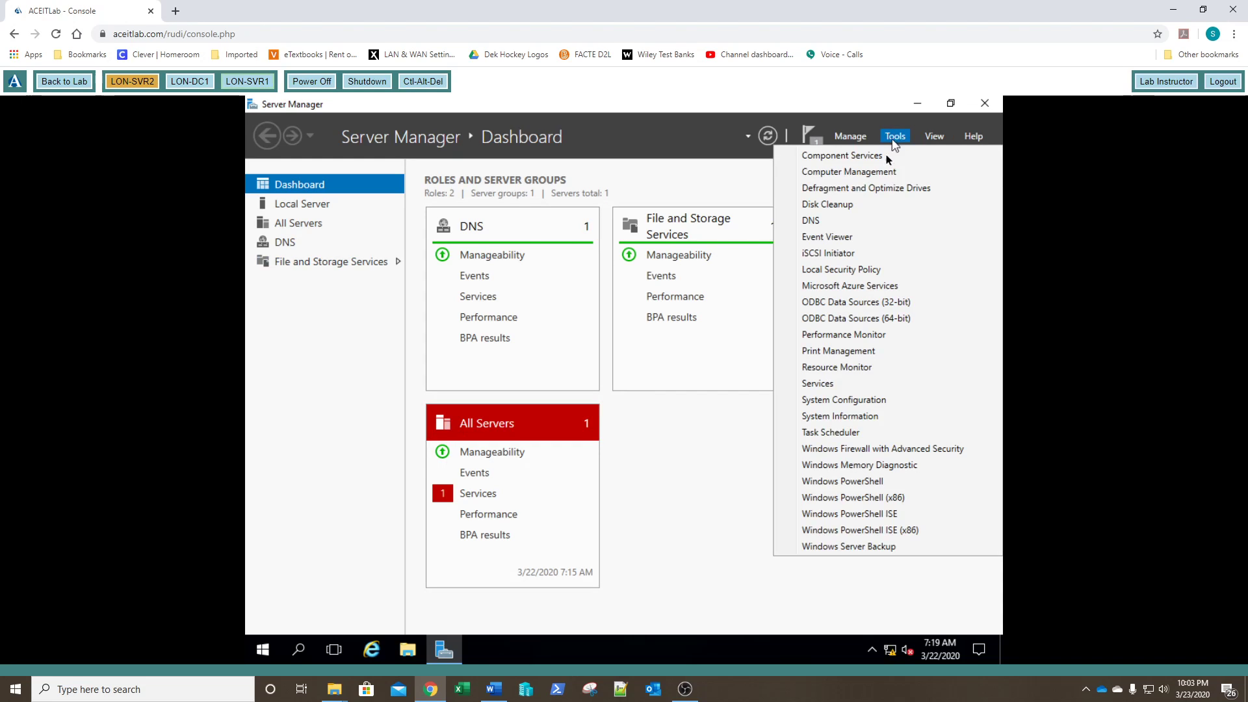
pyautogui.click(824, 222)
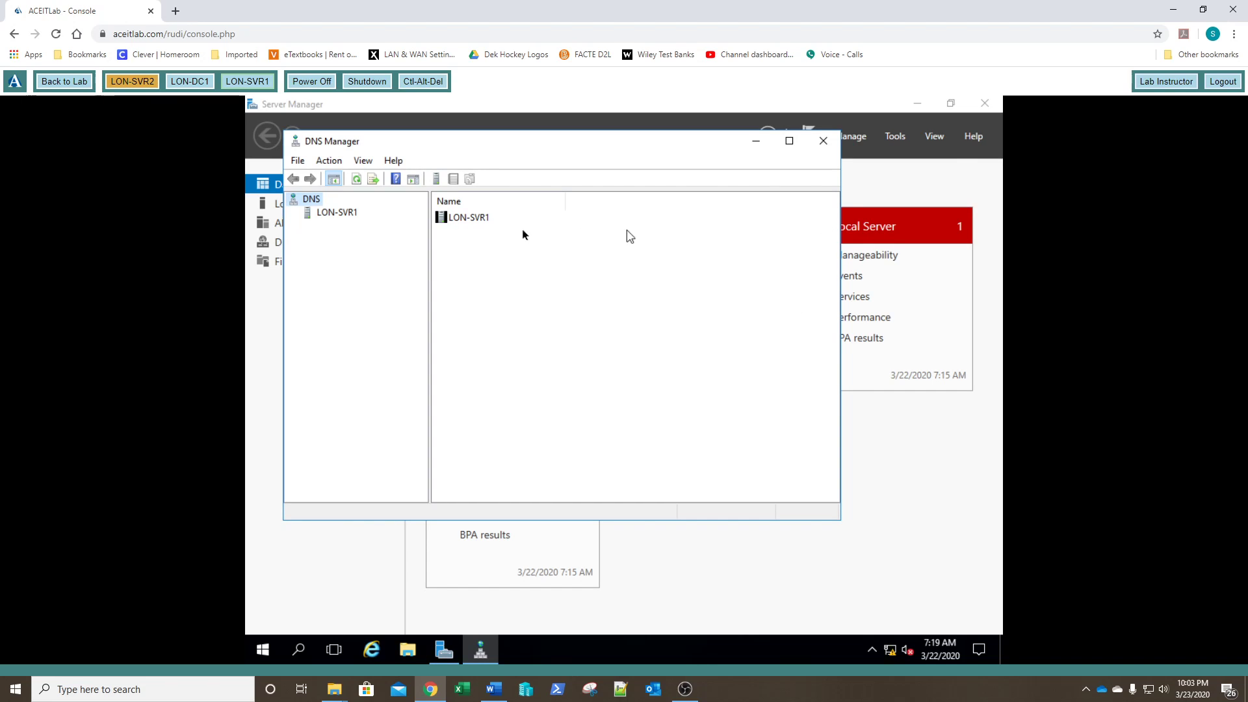
pyautogui.click(333, 216)
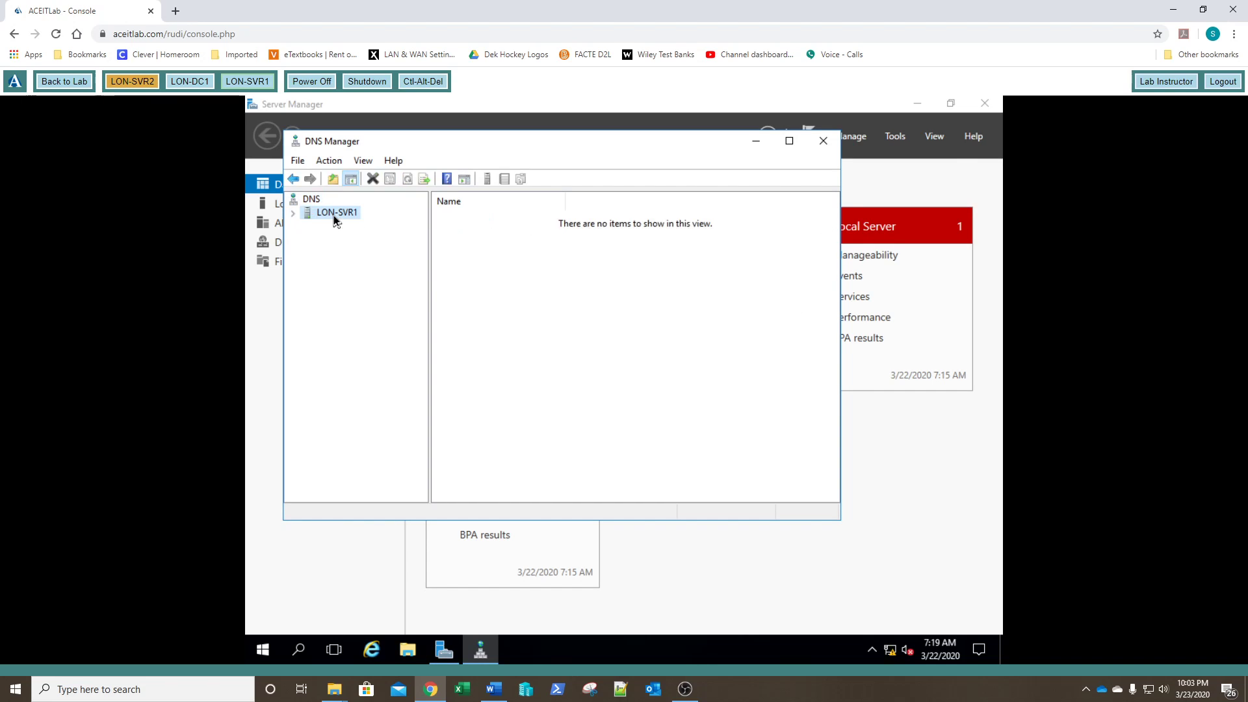
pyautogui.click(292, 215)
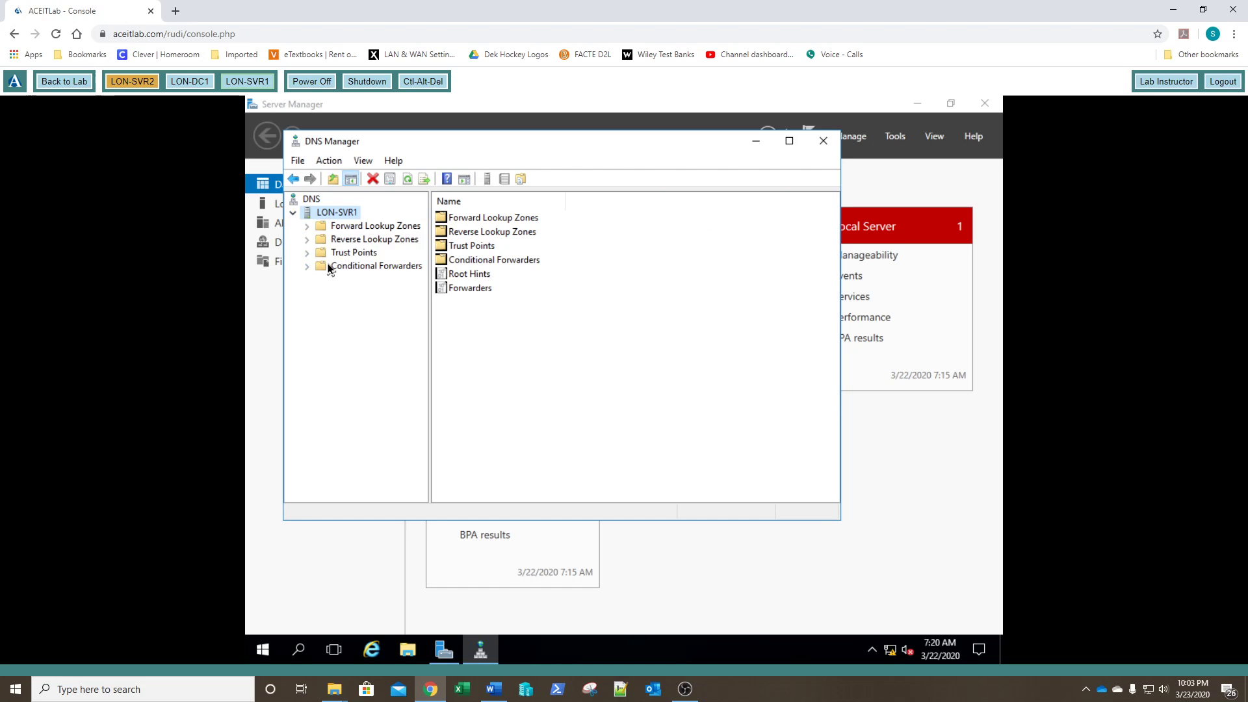
pyautogui.click(342, 240)
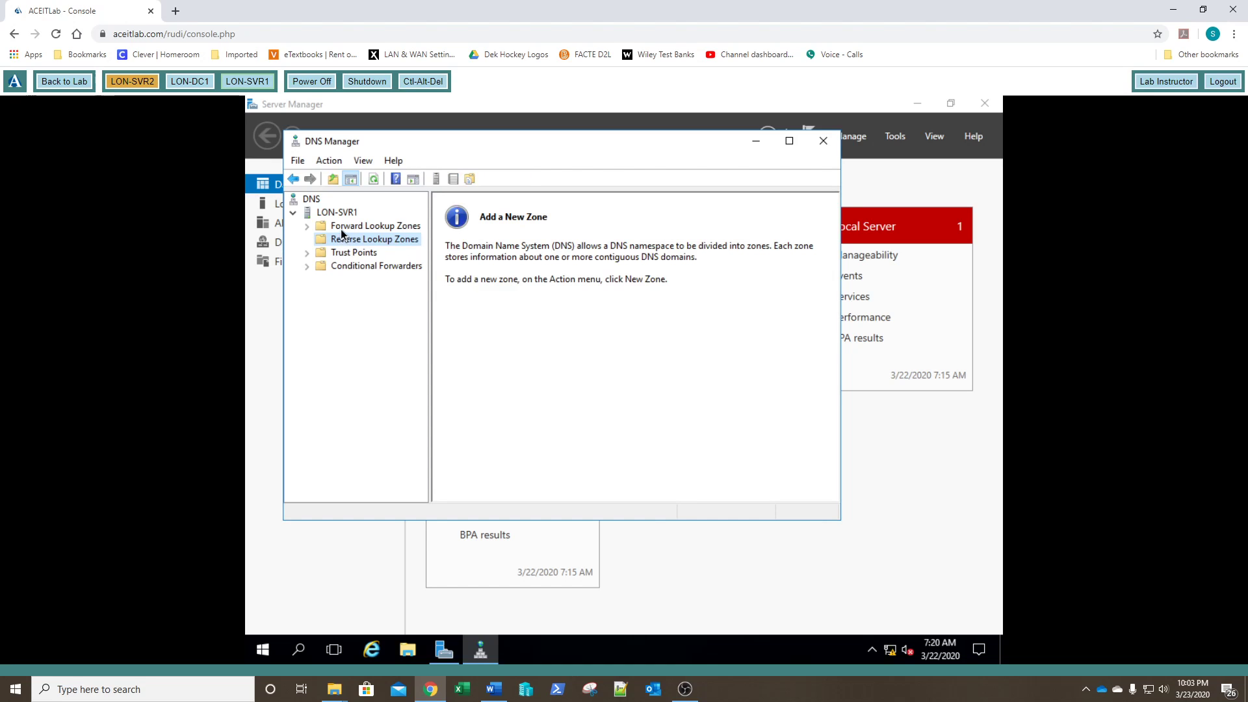
pyautogui.click(341, 230)
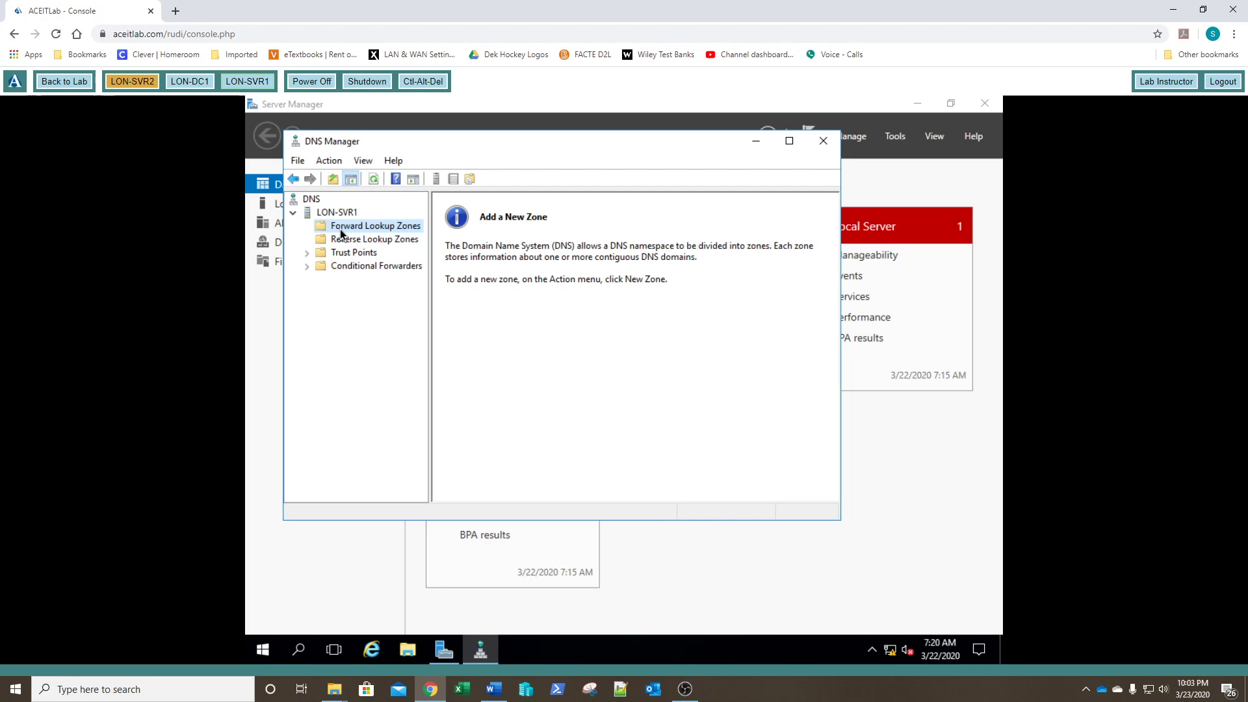
# Step: Start a new forward lookup zone on LON-SVR1 and choose the Secondary zone type
pyautogui.rightClick(341, 233)
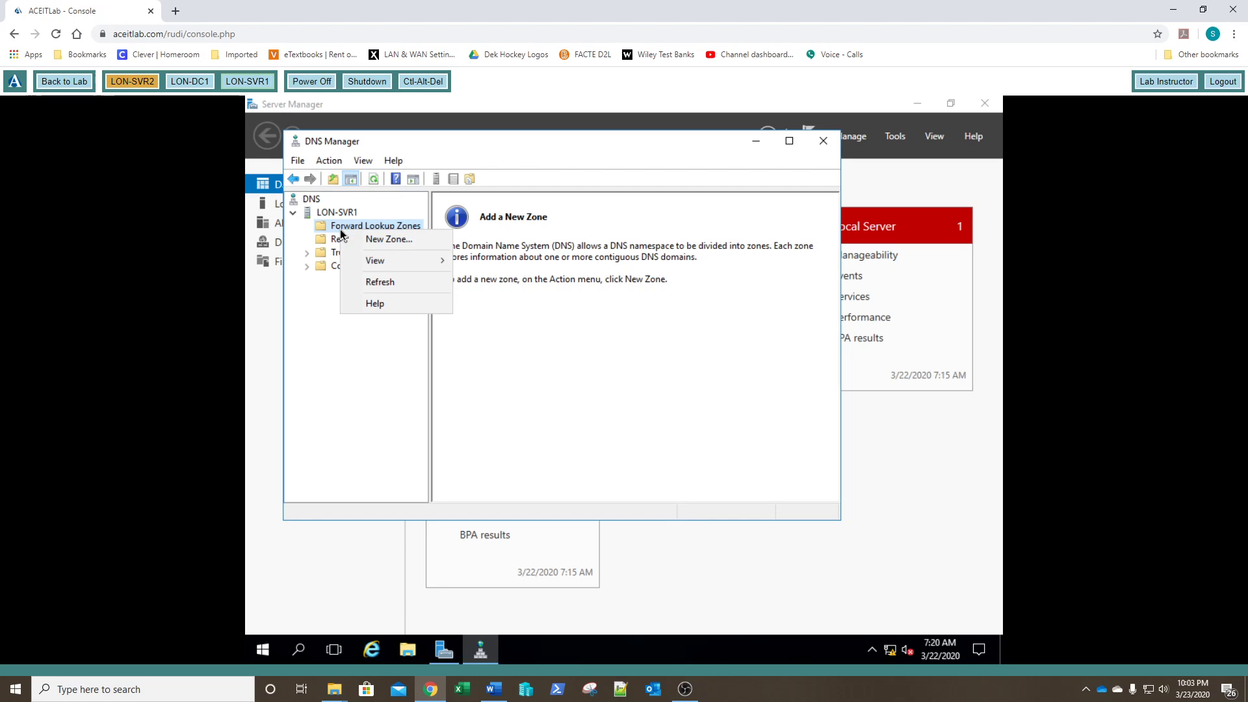
pyautogui.click(377, 242)
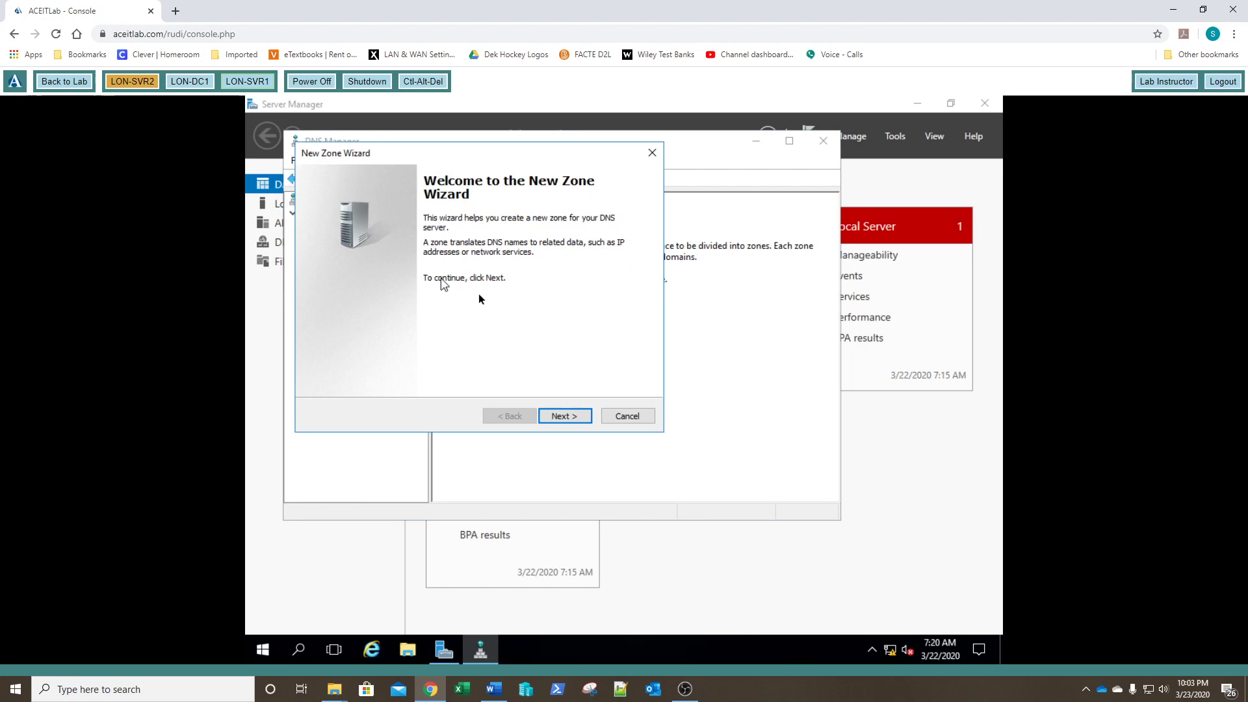
pyautogui.click(565, 416)
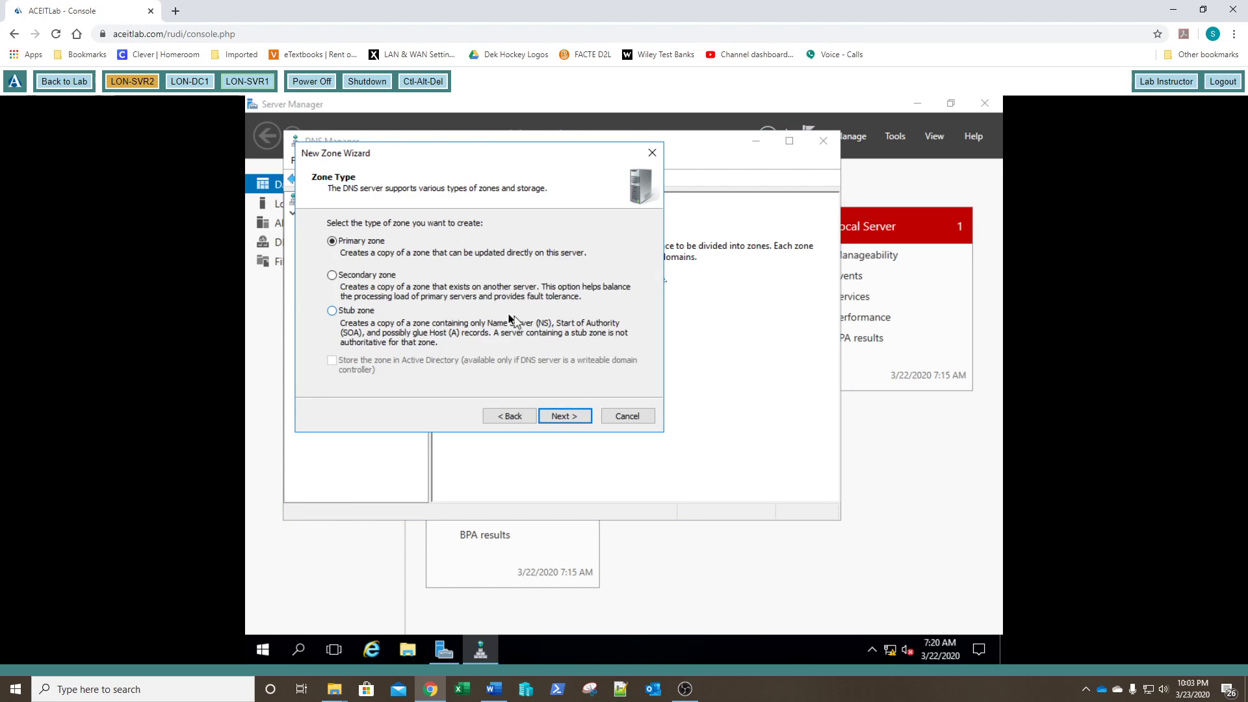
pyautogui.click(335, 277)
pyautogui.click(559, 417)
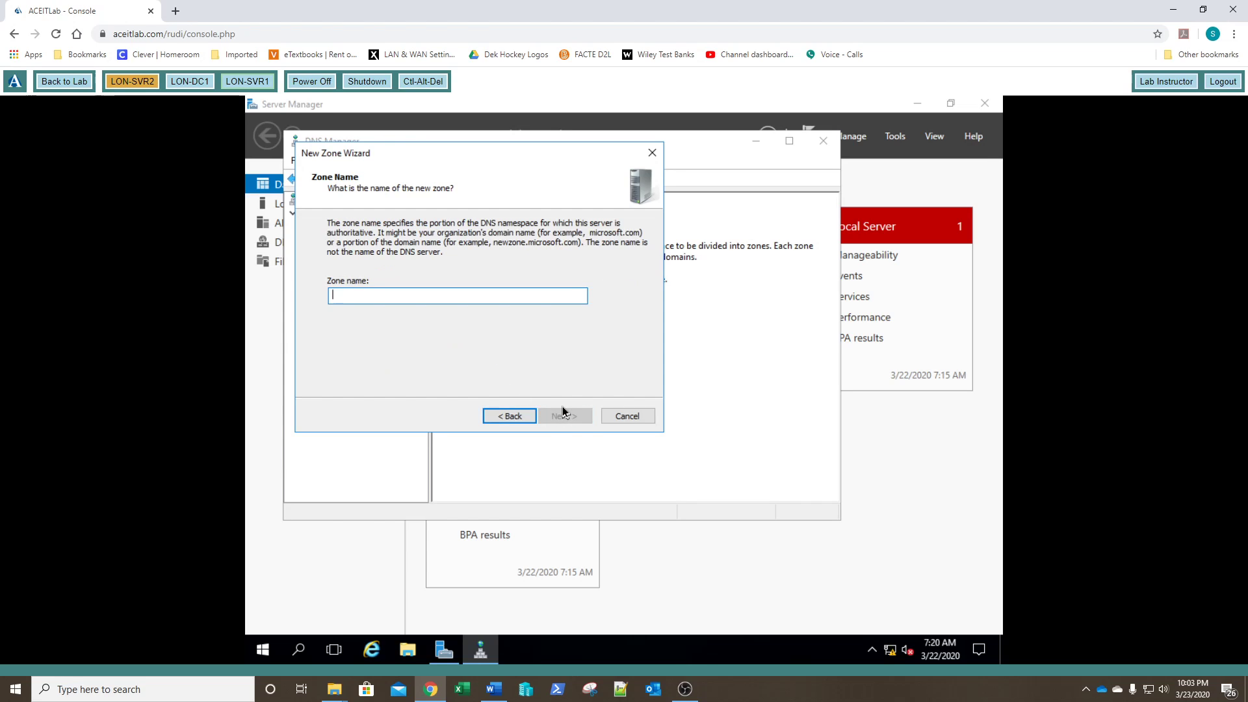
# Step: Name the zone contoso.com, set master server 172.16.0.10, and finish creating it
pyautogui.write('conto')
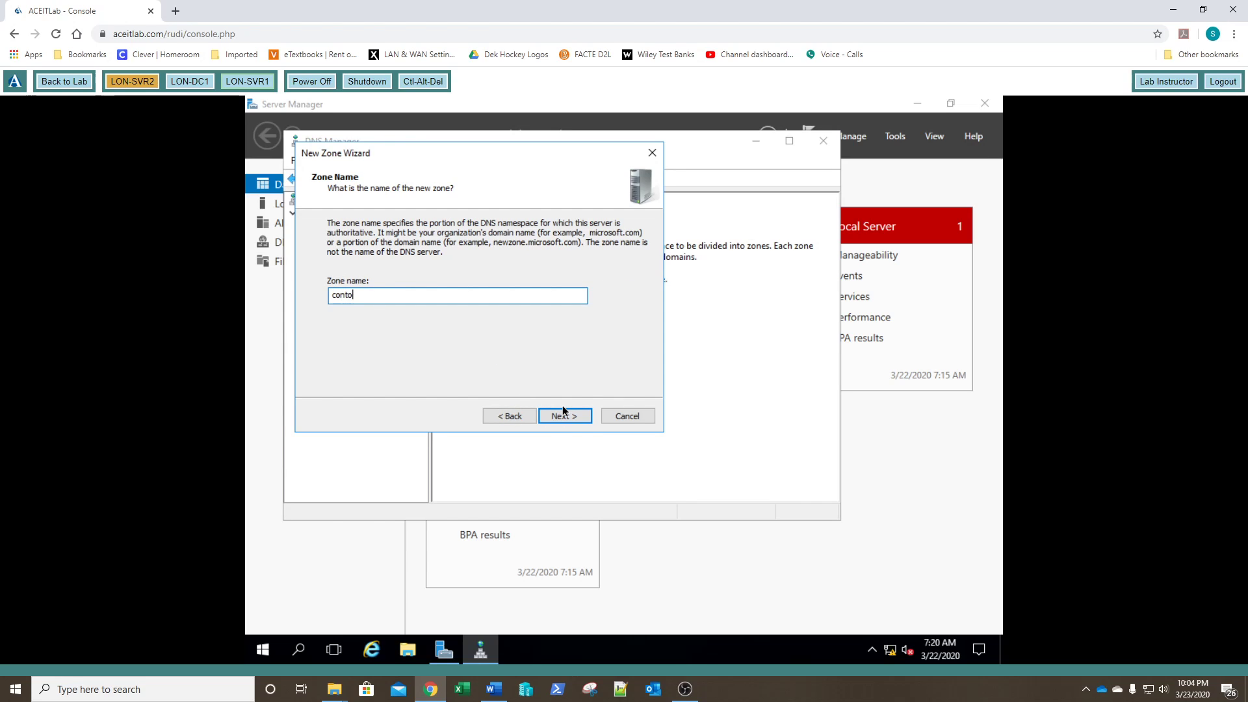
pyautogui.write('so.com')
pyautogui.click(563, 410)
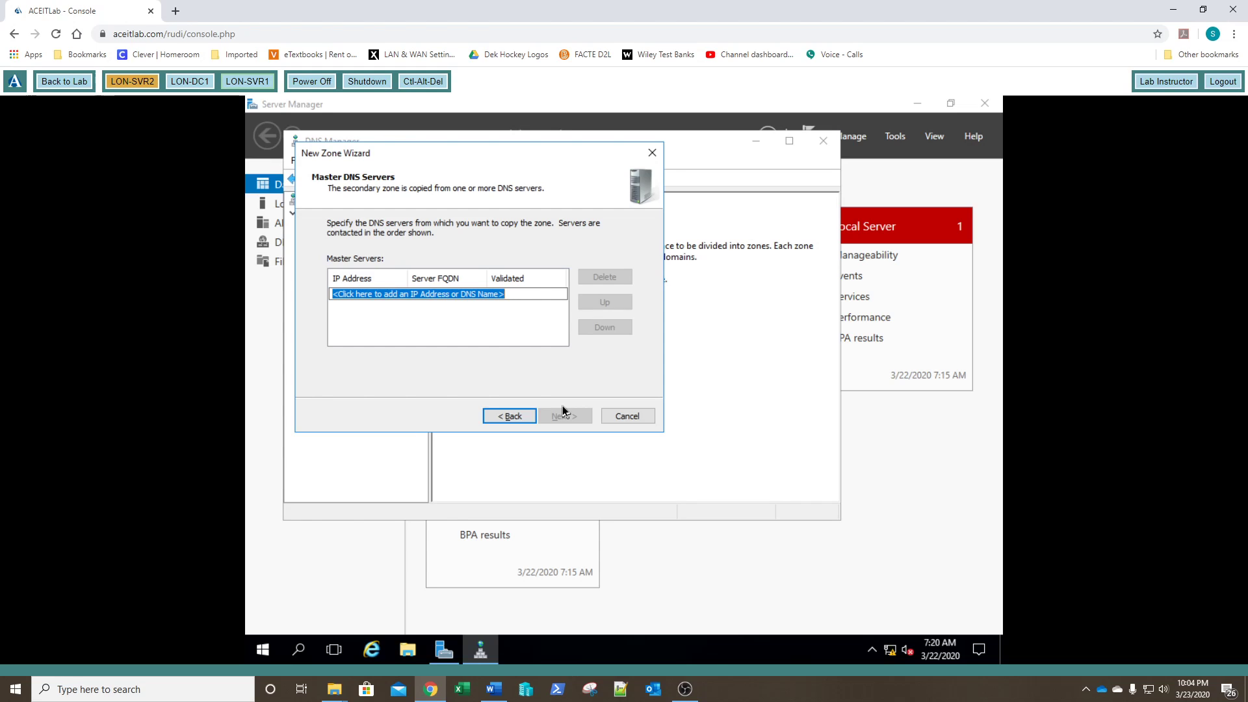
pyautogui.write('172')
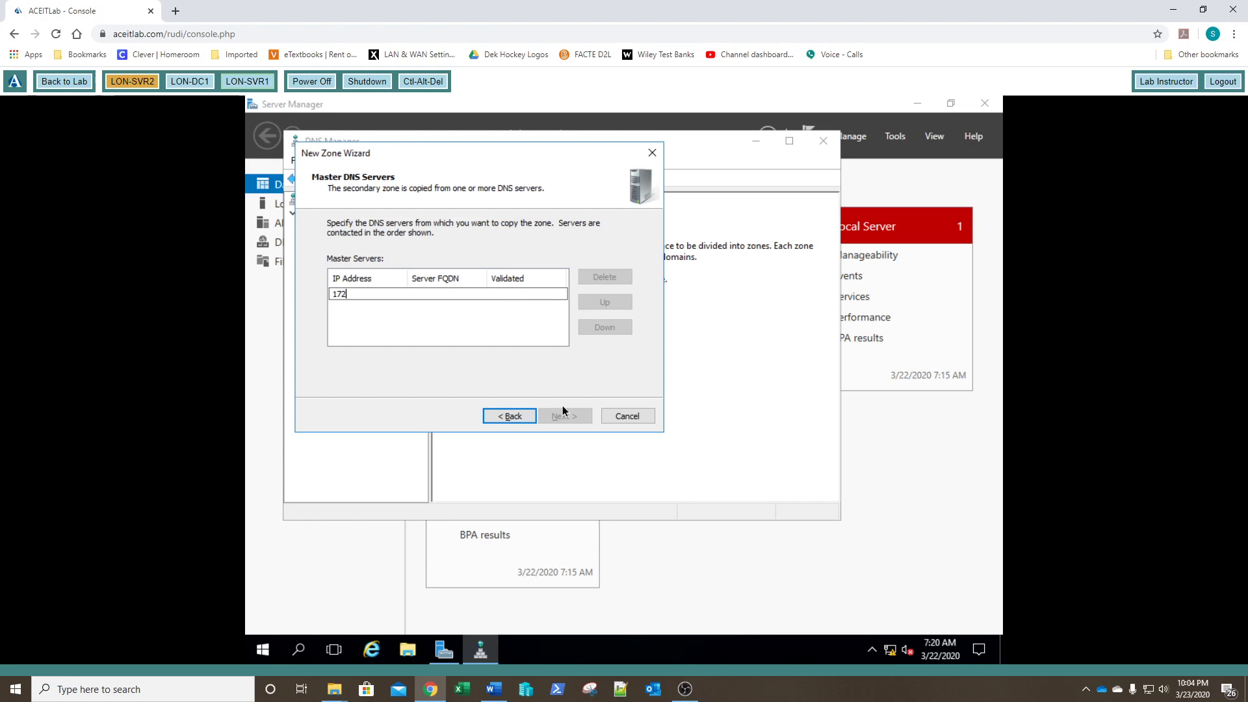
pyautogui.write('.16.0.10')
pyautogui.press('Return')
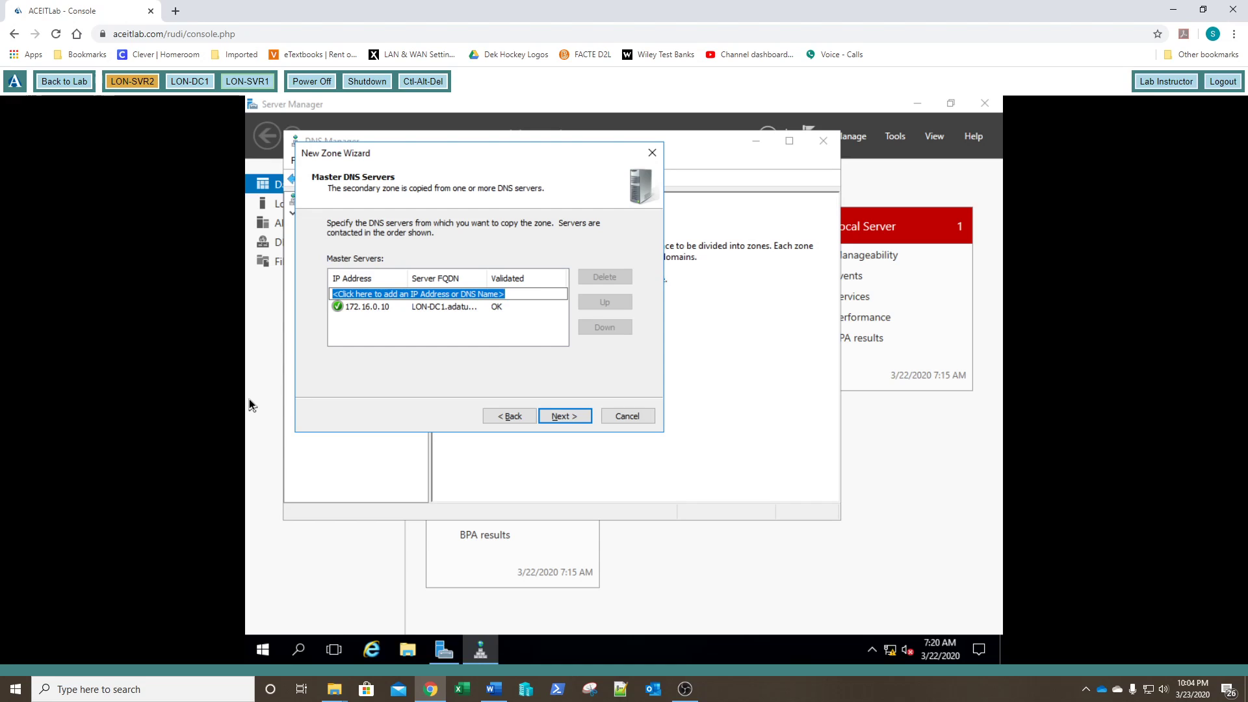
pyautogui.click(570, 420)
pyautogui.click(564, 417)
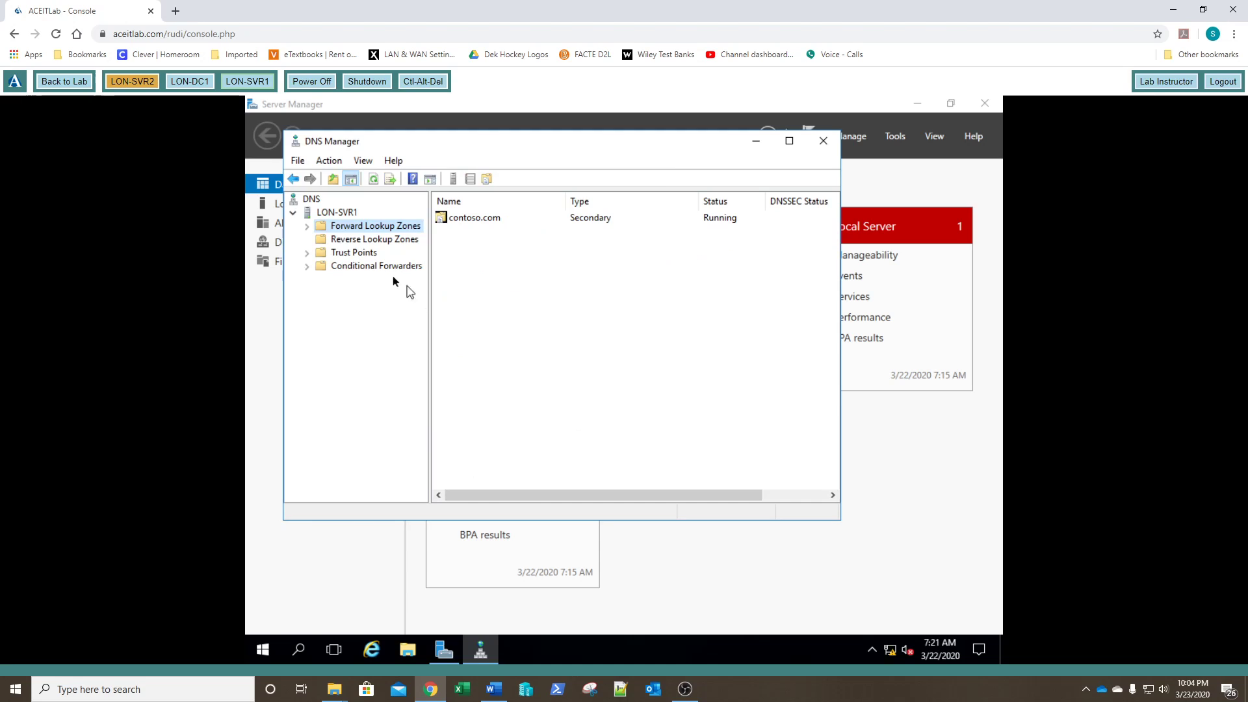
# Step: Expand LON-SVR1's Forward Lookup Zones to confirm contoso.com, then switch to LON-DC1's console
pyautogui.click(308, 227)
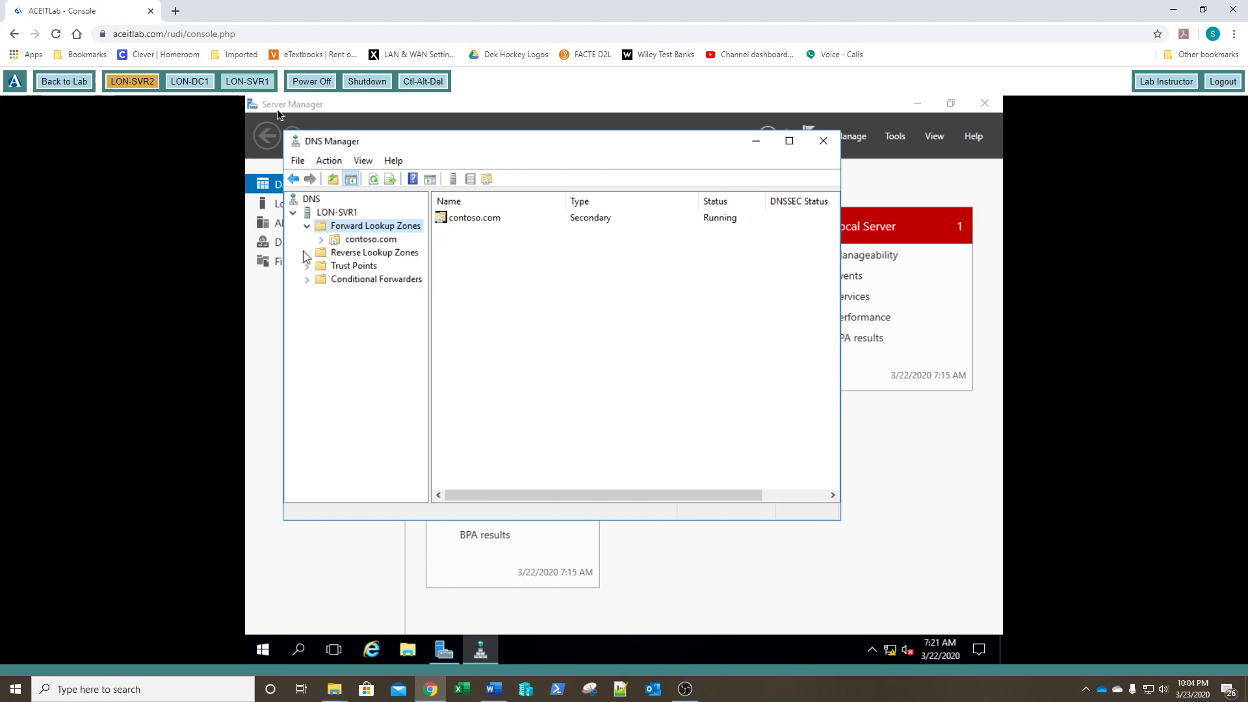
pyautogui.click(189, 82)
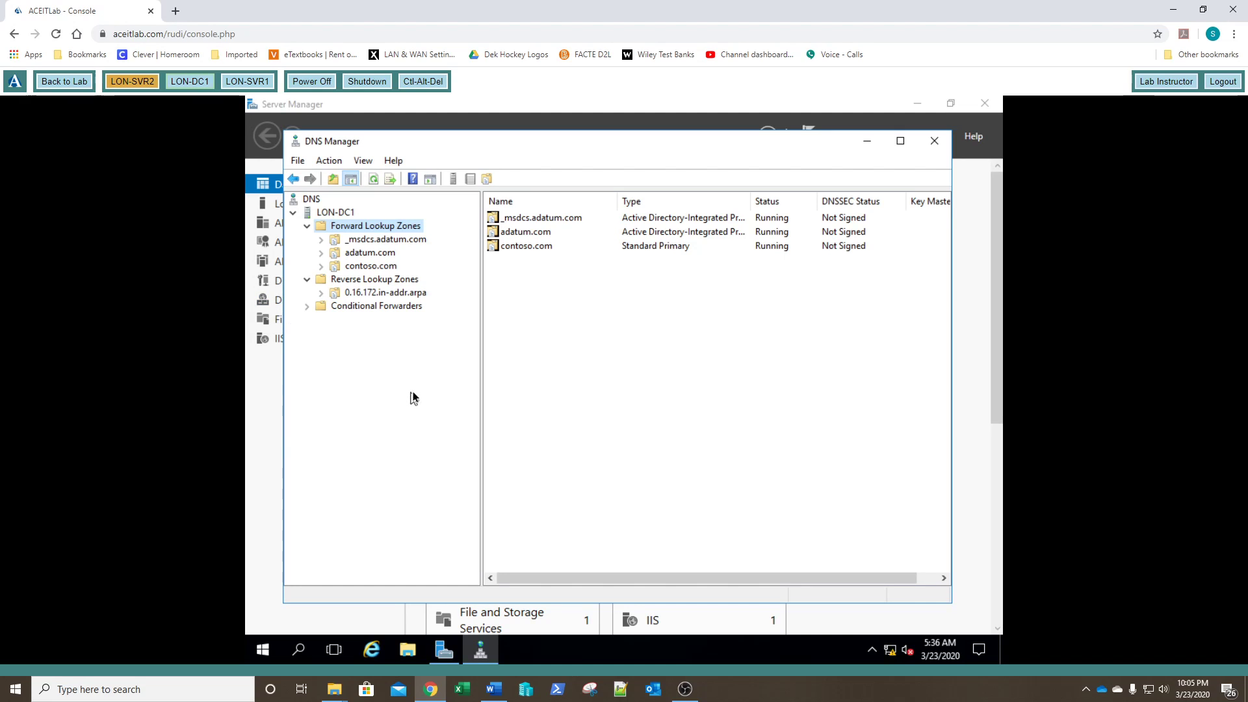
# Step: Begin a new AD-integrated primary IPv4 reverse lookup zone on LON-DC1, replicating within adatum.com
pyautogui.click(361, 281)
pyautogui.rightClick(360, 286)
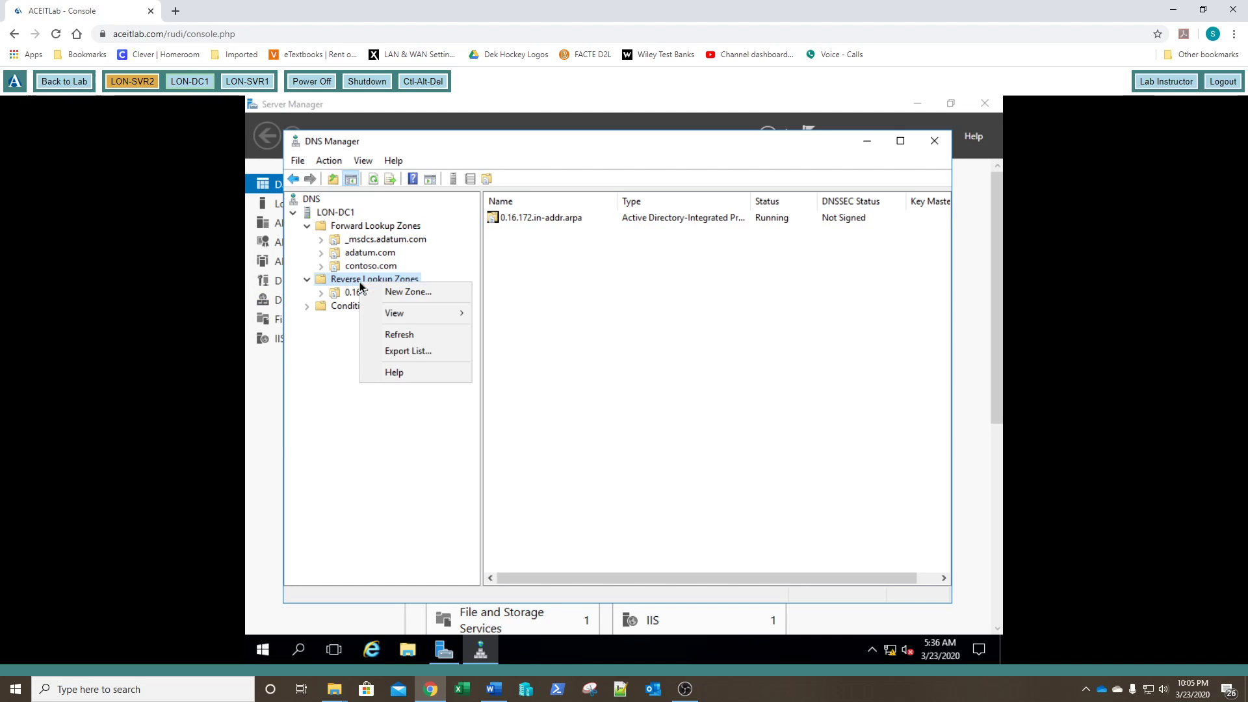
pyautogui.click(406, 294)
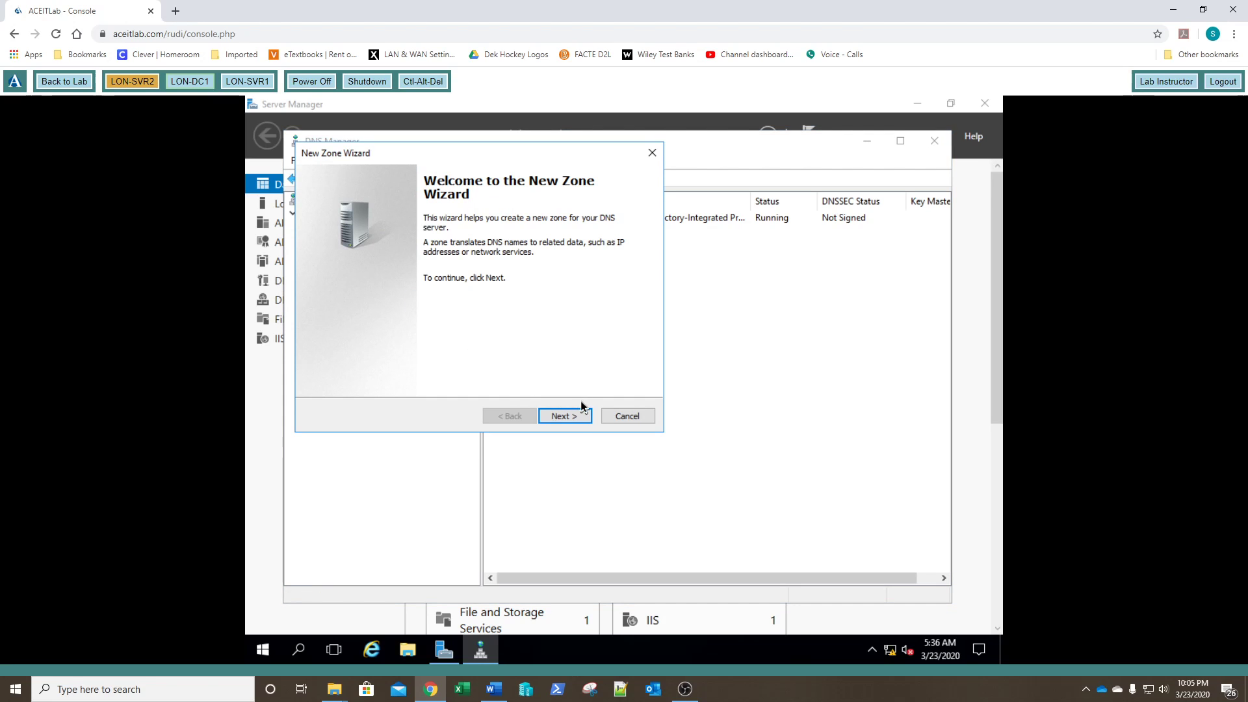
pyautogui.click(575, 416)
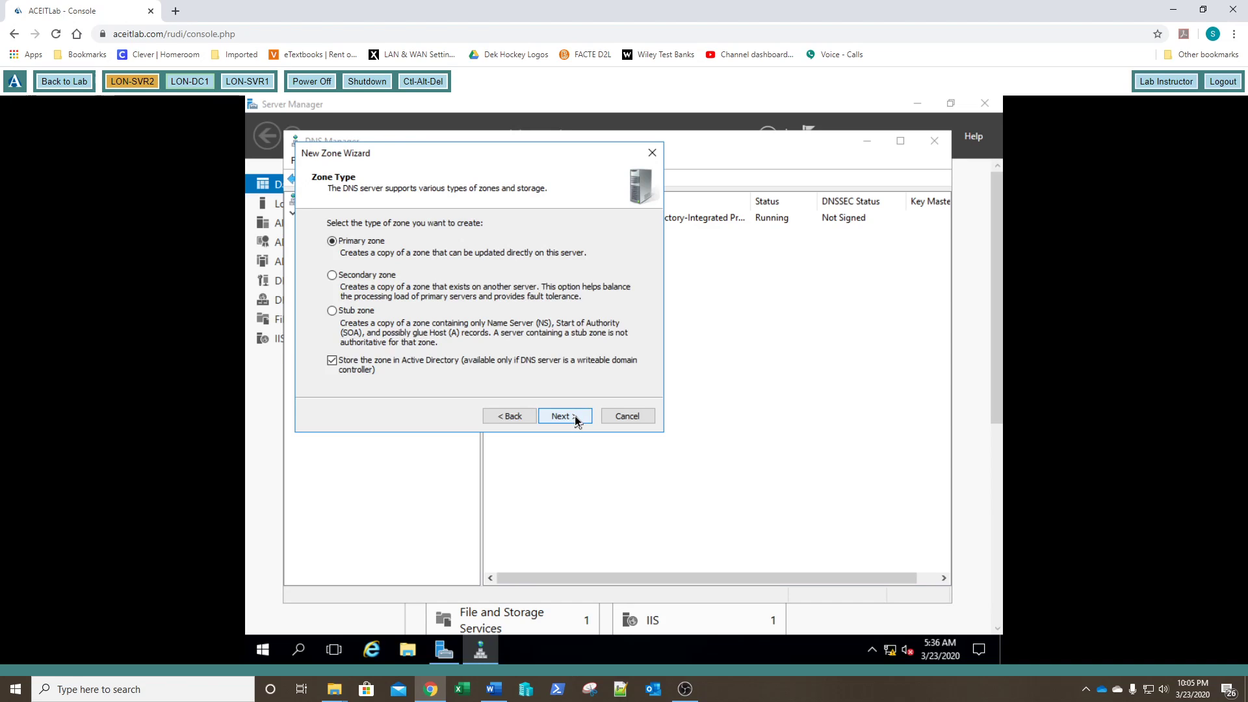
pyautogui.click(574, 415)
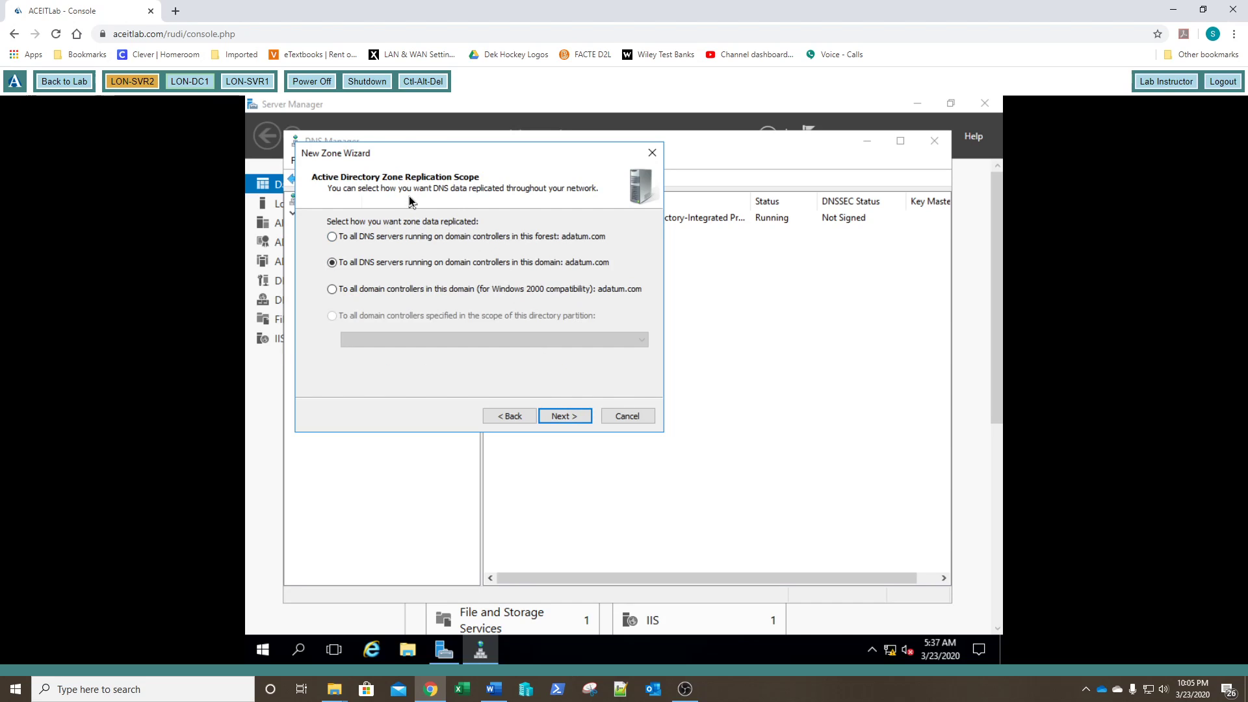
pyautogui.click(557, 418)
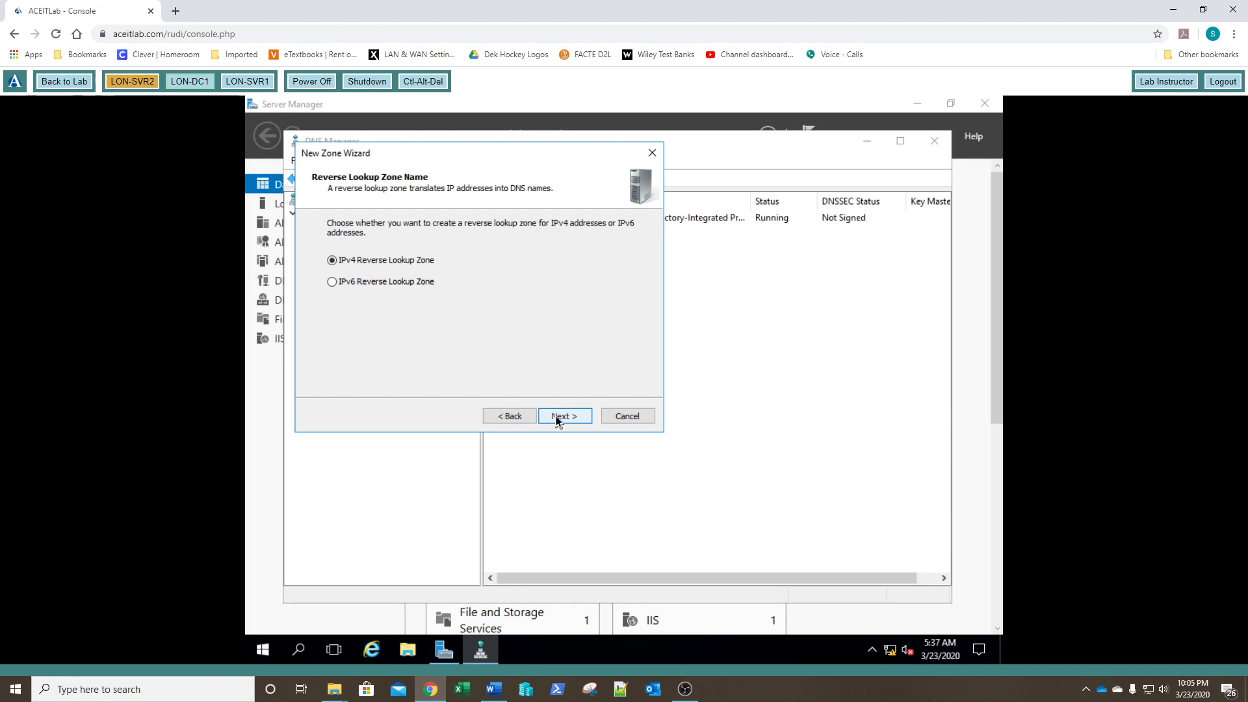
pyautogui.click(557, 417)
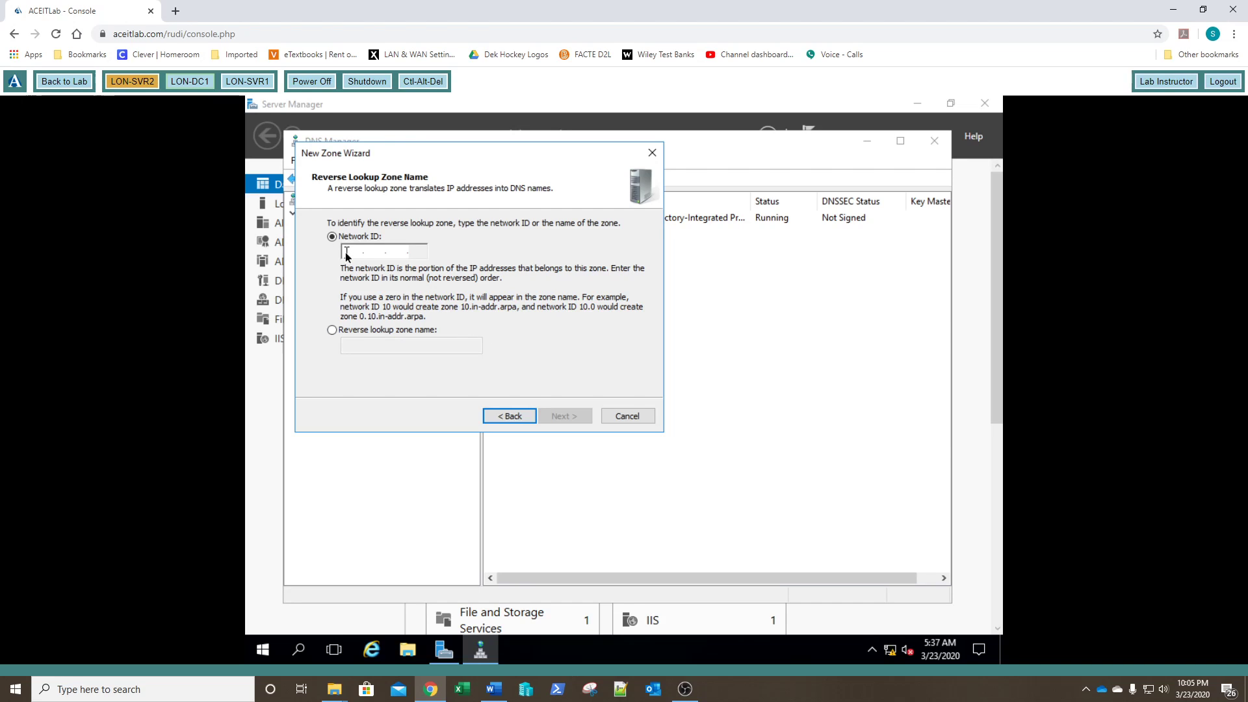
# Step: Enter network ID 172.16.10, giving reverse zone 10.16.172.in-addr.arpa, and continue
pyautogui.write('172 .1')
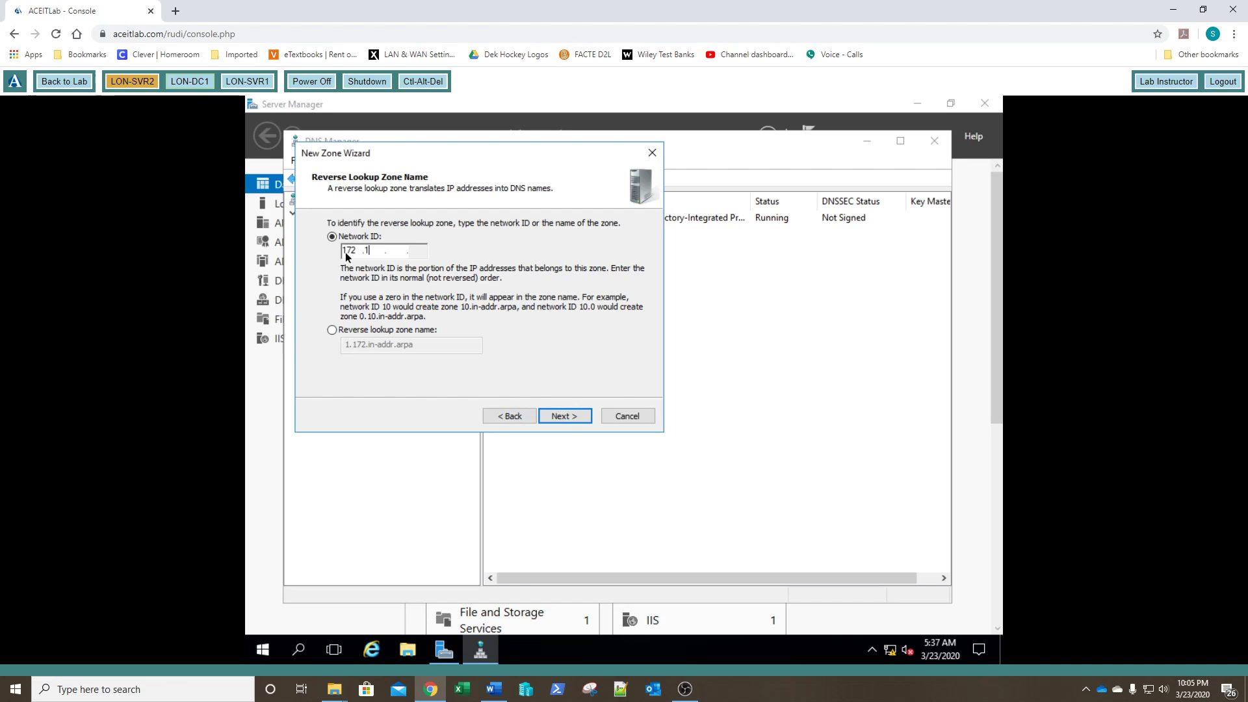
pyautogui.write('6 .10')
pyautogui.click(565, 416)
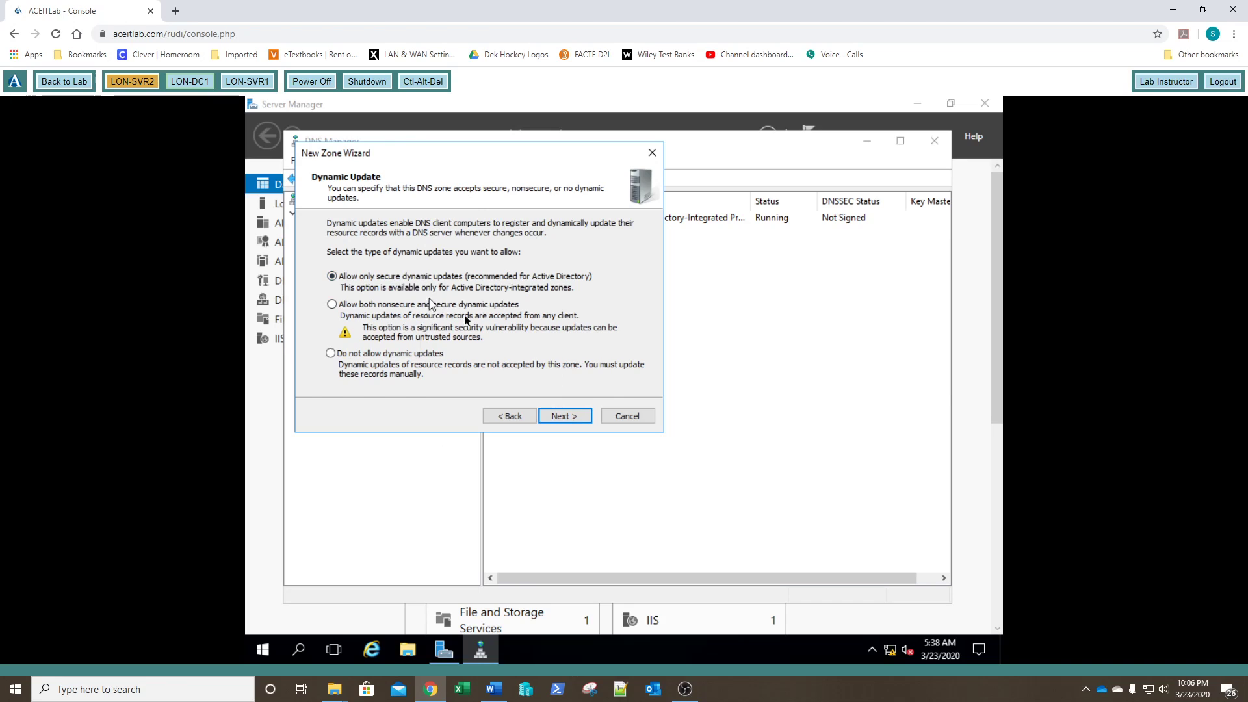
# Step: Keep secure-only dynamic updates and finish creating the 10.16.172.in-addr.arpa zone
pyautogui.click(563, 418)
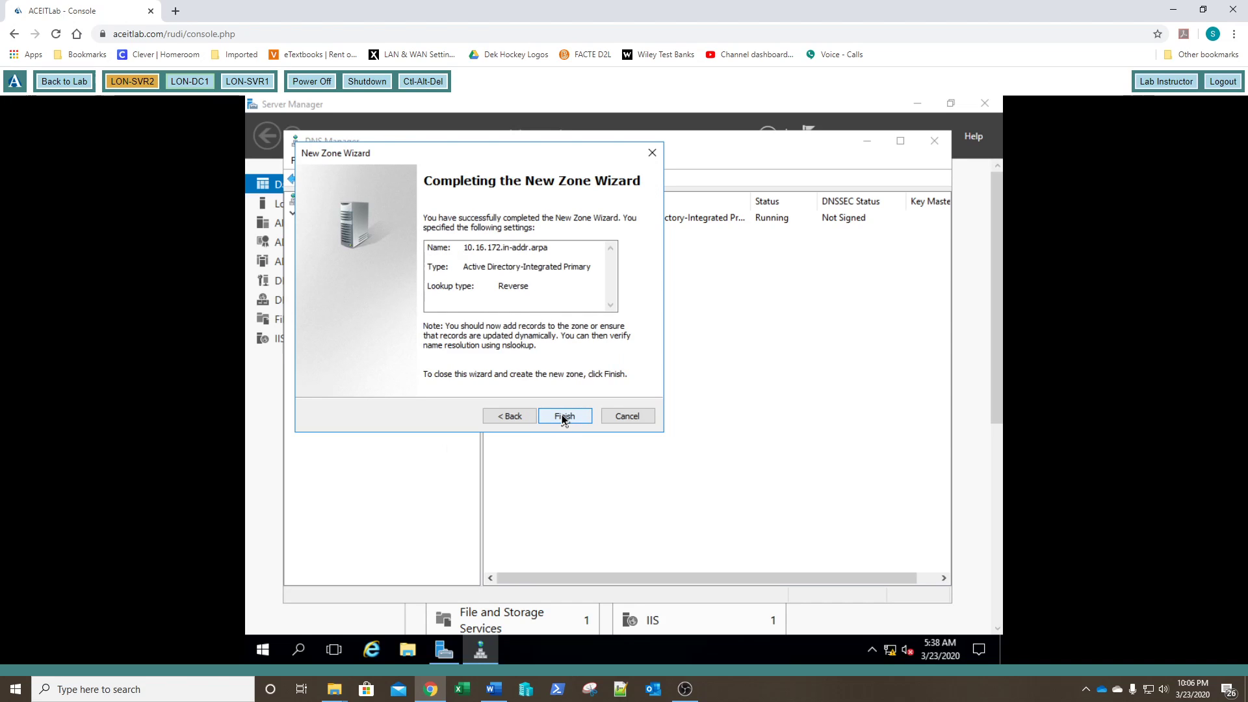
pyautogui.click(563, 417)
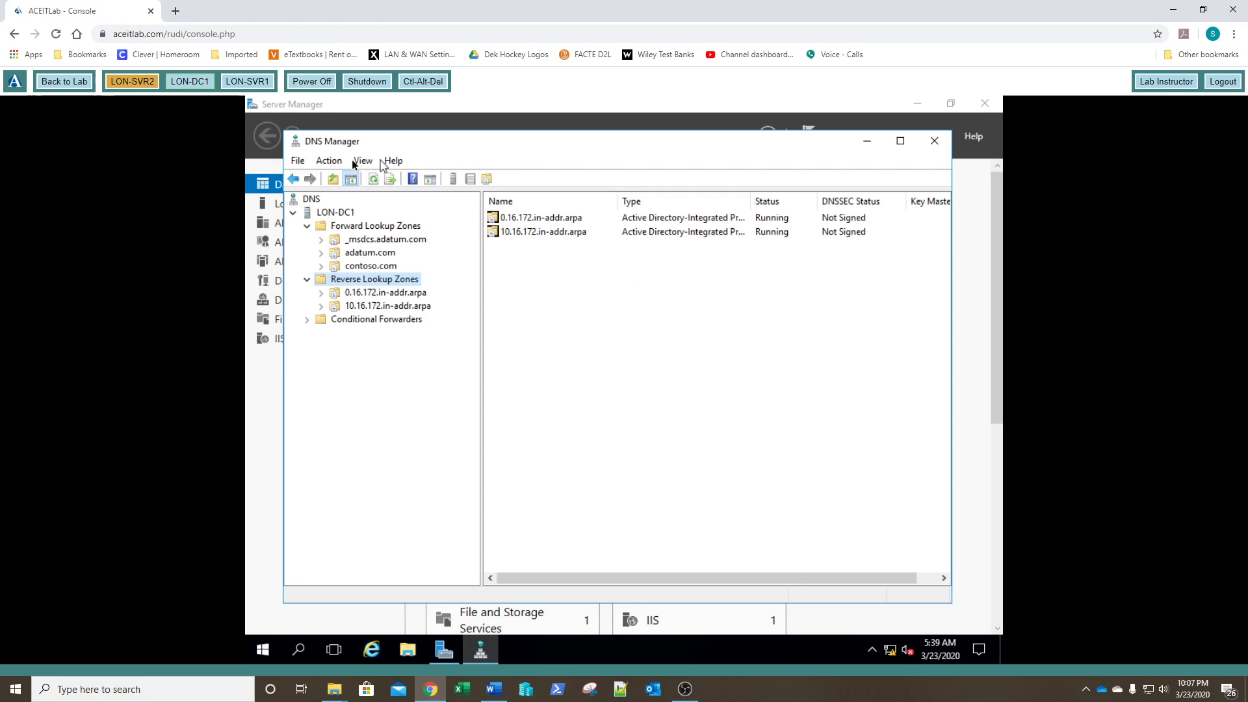
pyautogui.click(194, 90)
# Step: Set up an AD-integrated primary forward zone fabrikam.com with adatum.com replication and secure-only updates
pyautogui.rightClick(391, 227)
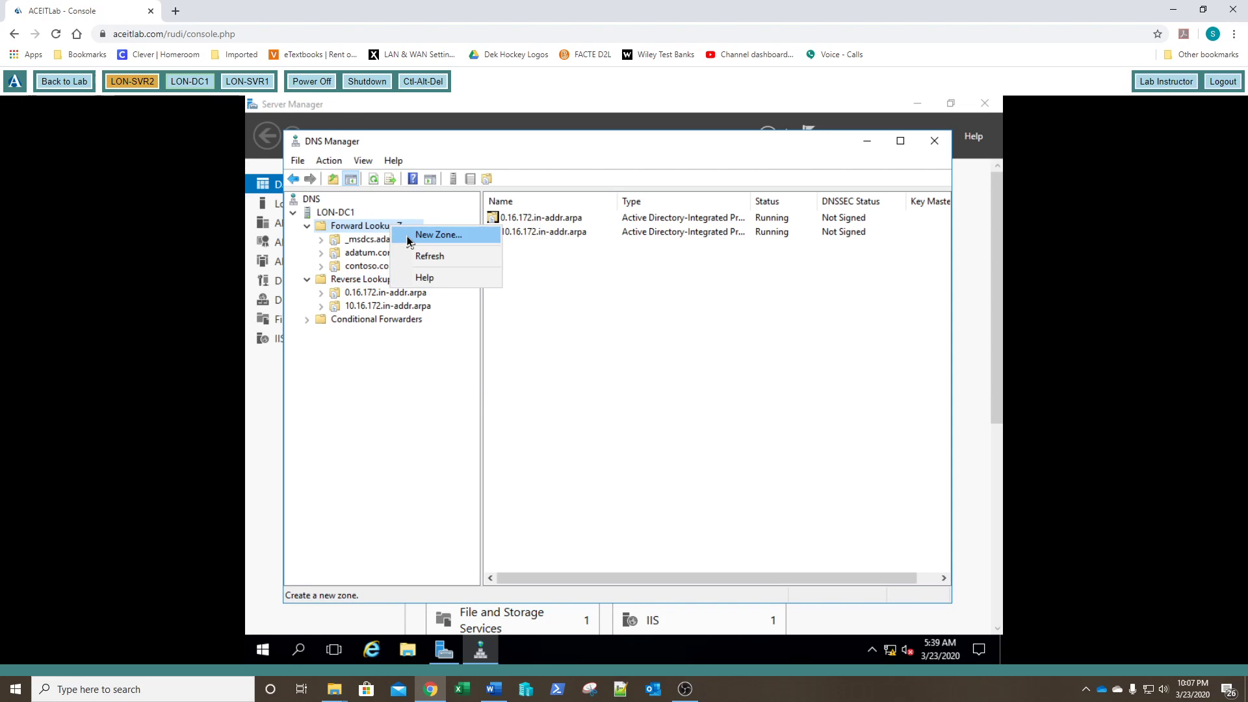
pyautogui.click(408, 238)
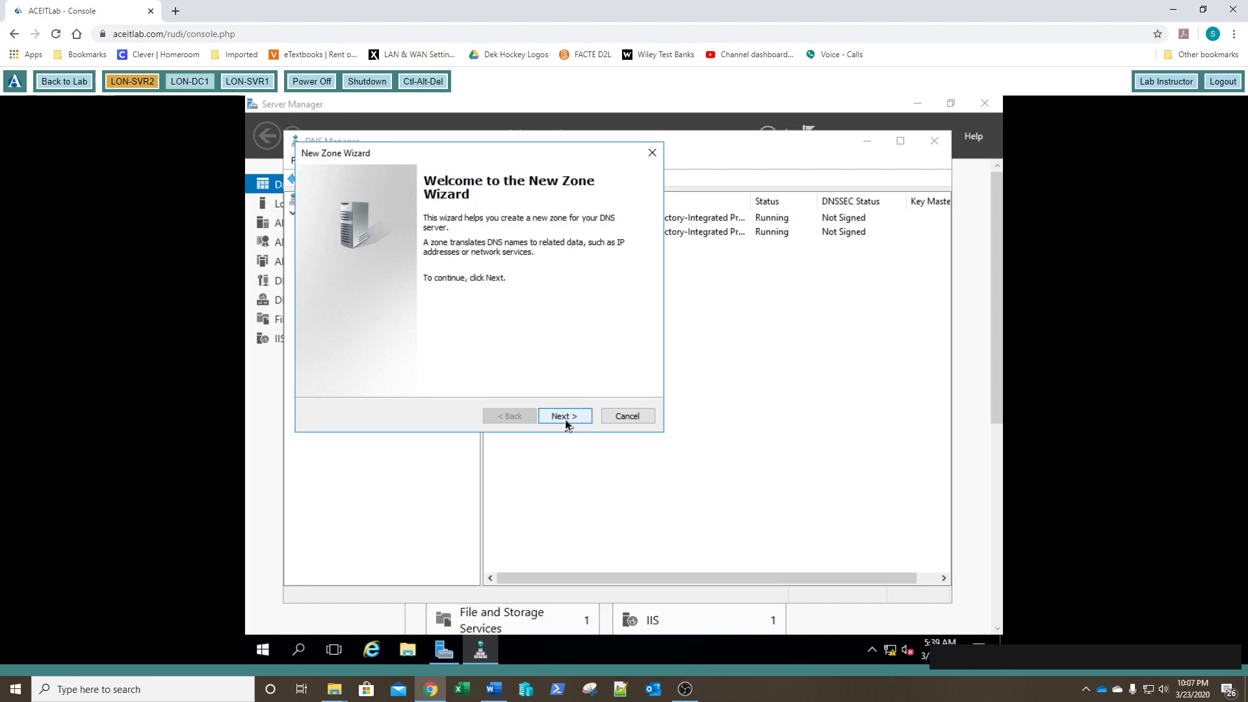
pyautogui.click(565, 416)
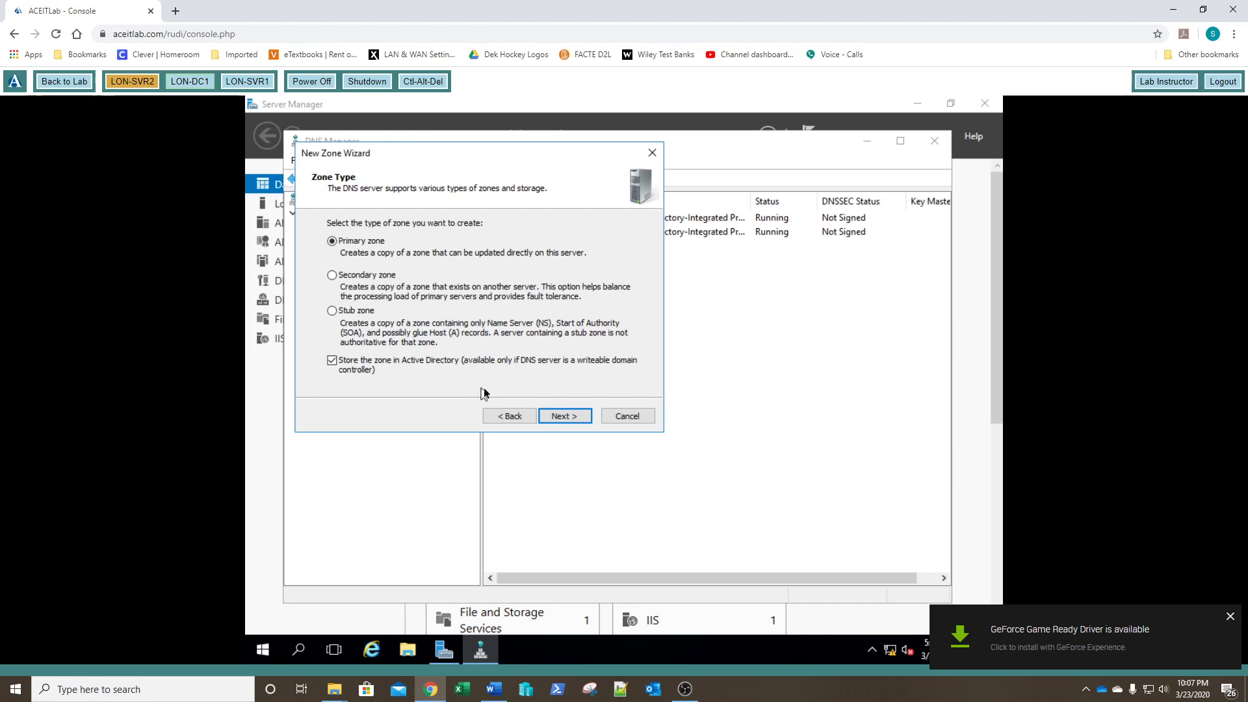
pyautogui.click(563, 416)
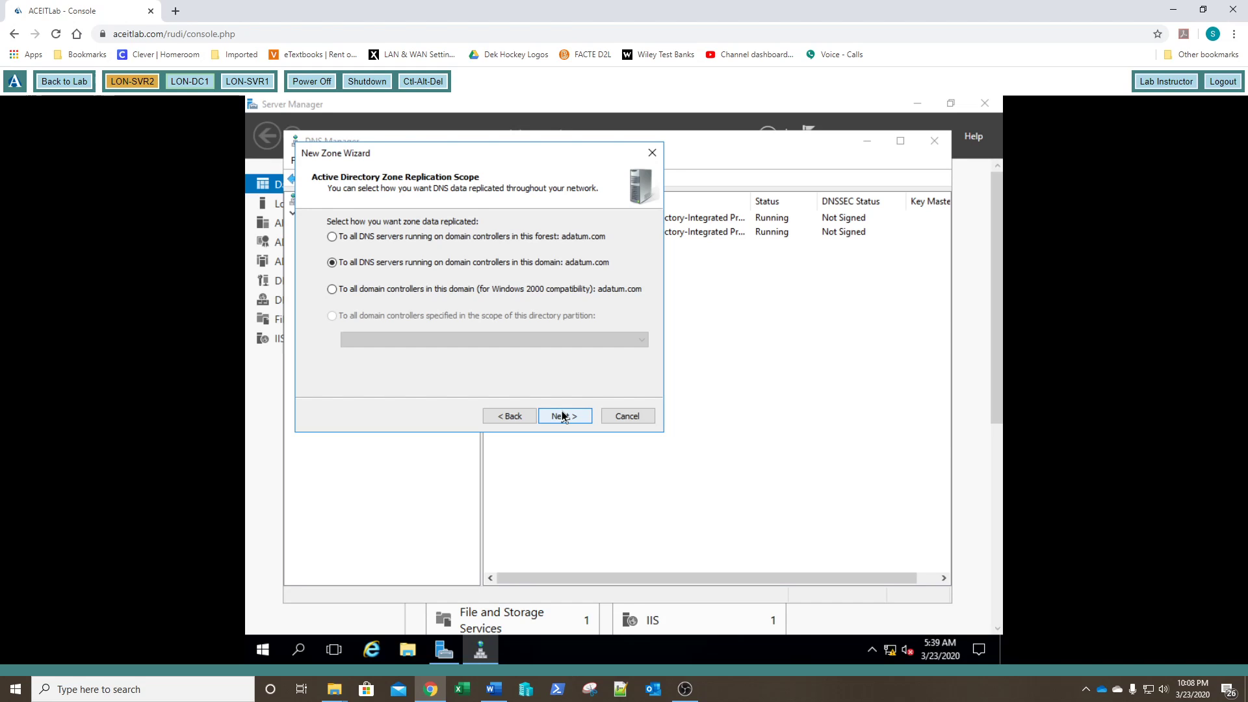
pyautogui.click(562, 416)
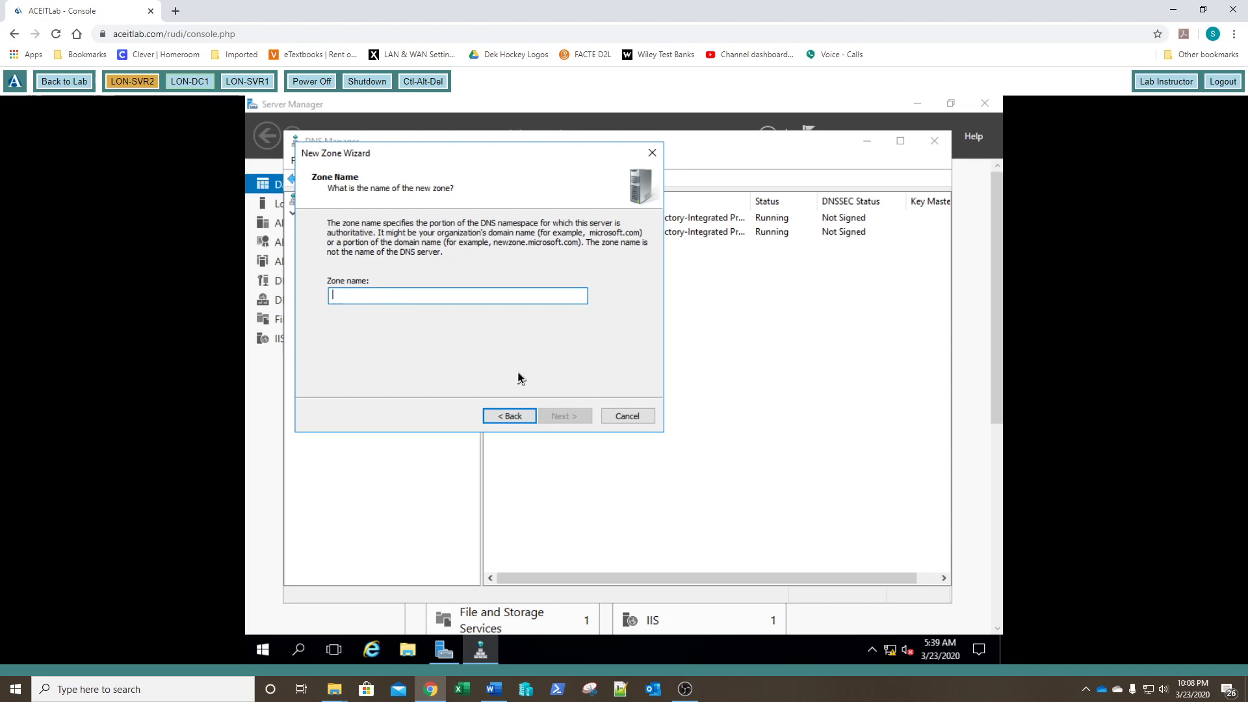
pyautogui.write('fab')
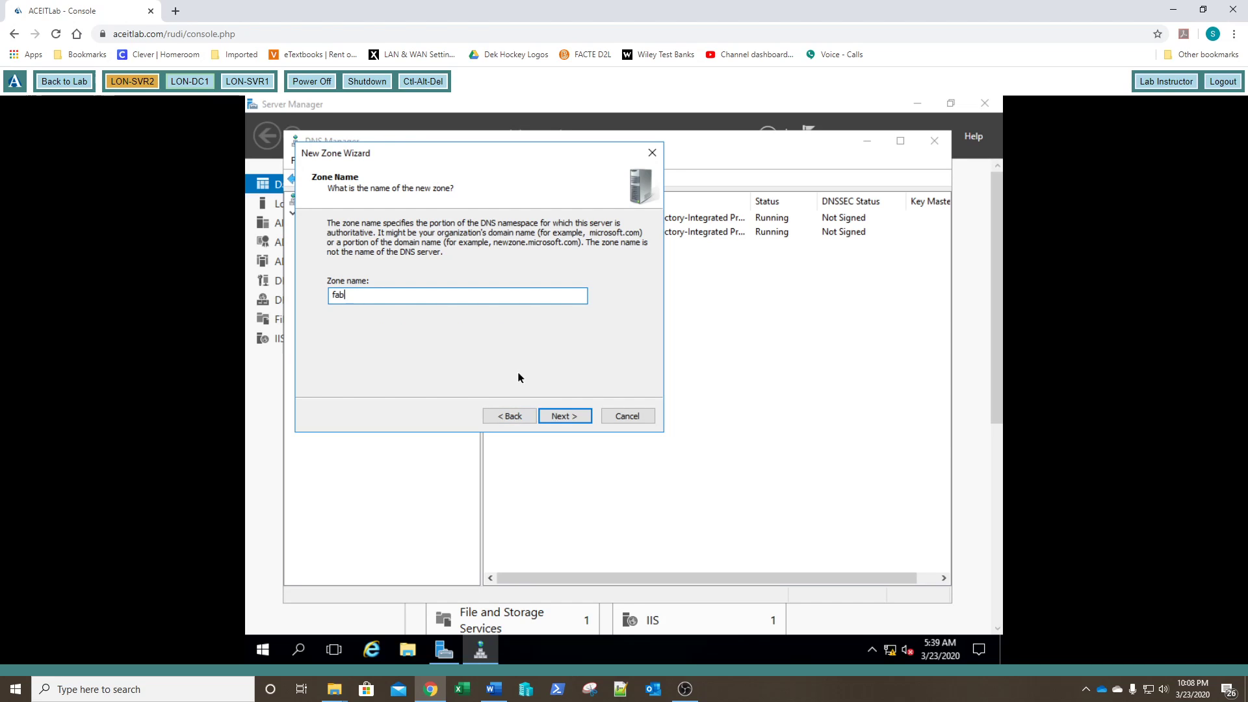
pyautogui.write('rikam.com')
pyautogui.press('Return')
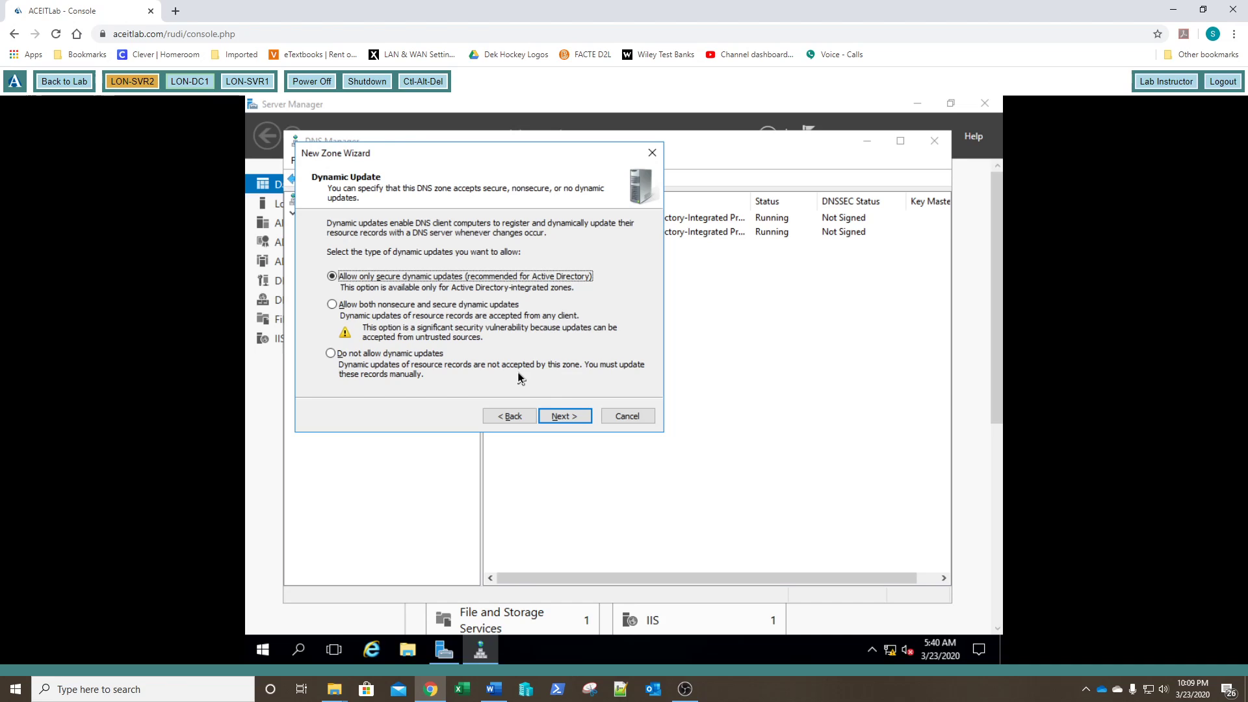
pyautogui.click(563, 417)
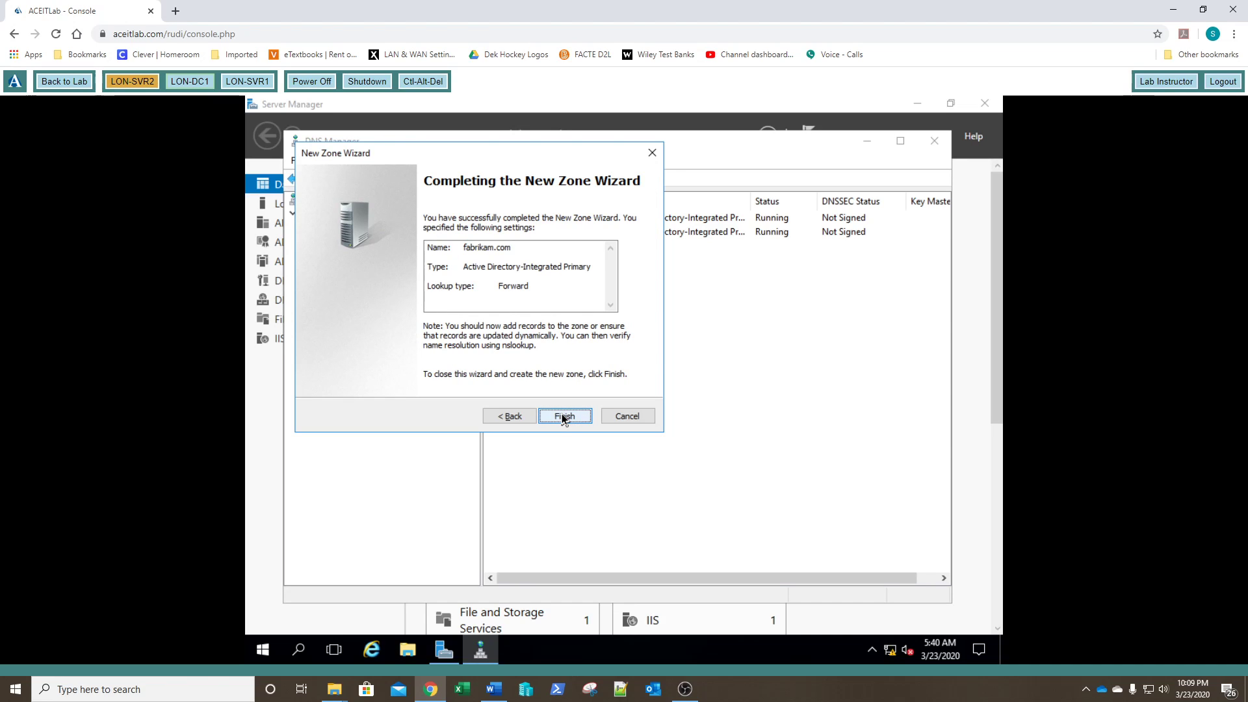
# Step: Finish creating fabrikam.com and view its SOA and NS records under LON-DC1
pyautogui.click(563, 417)
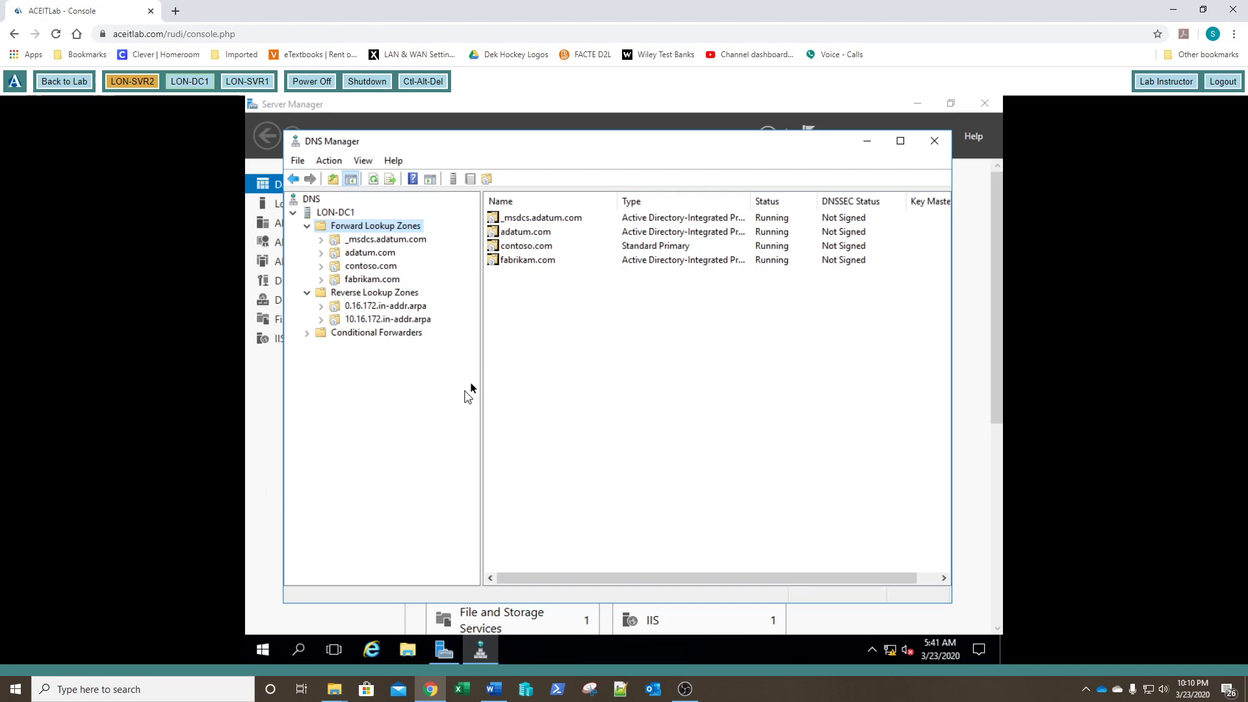
pyautogui.click(335, 213)
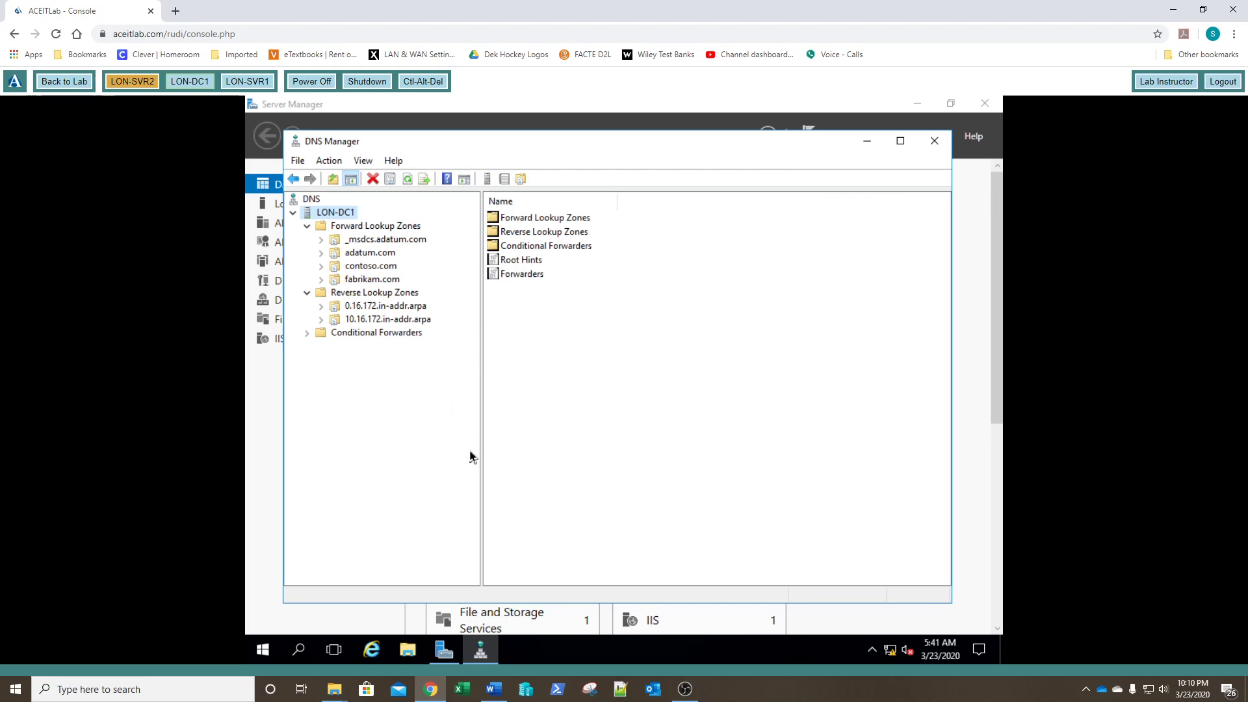
pyautogui.click(371, 280)
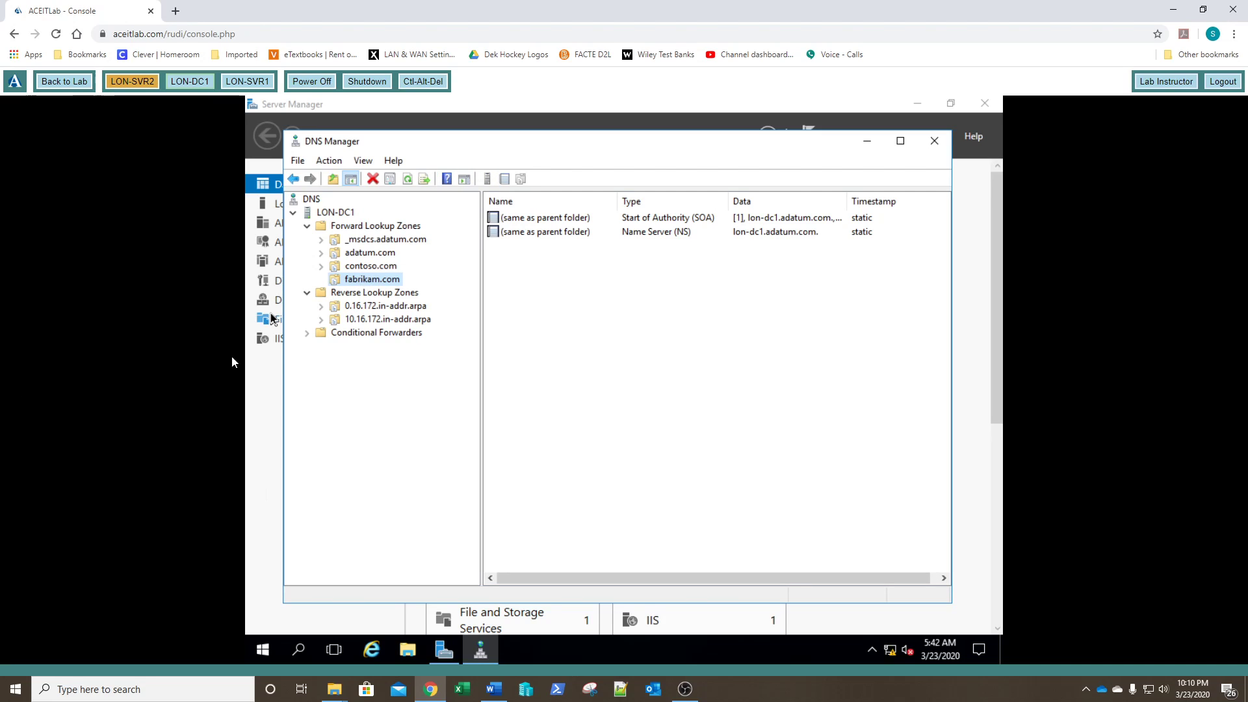
# Step: Start a new delegation in fabrikam.com for the subdomain support
pyautogui.rightClick(358, 286)
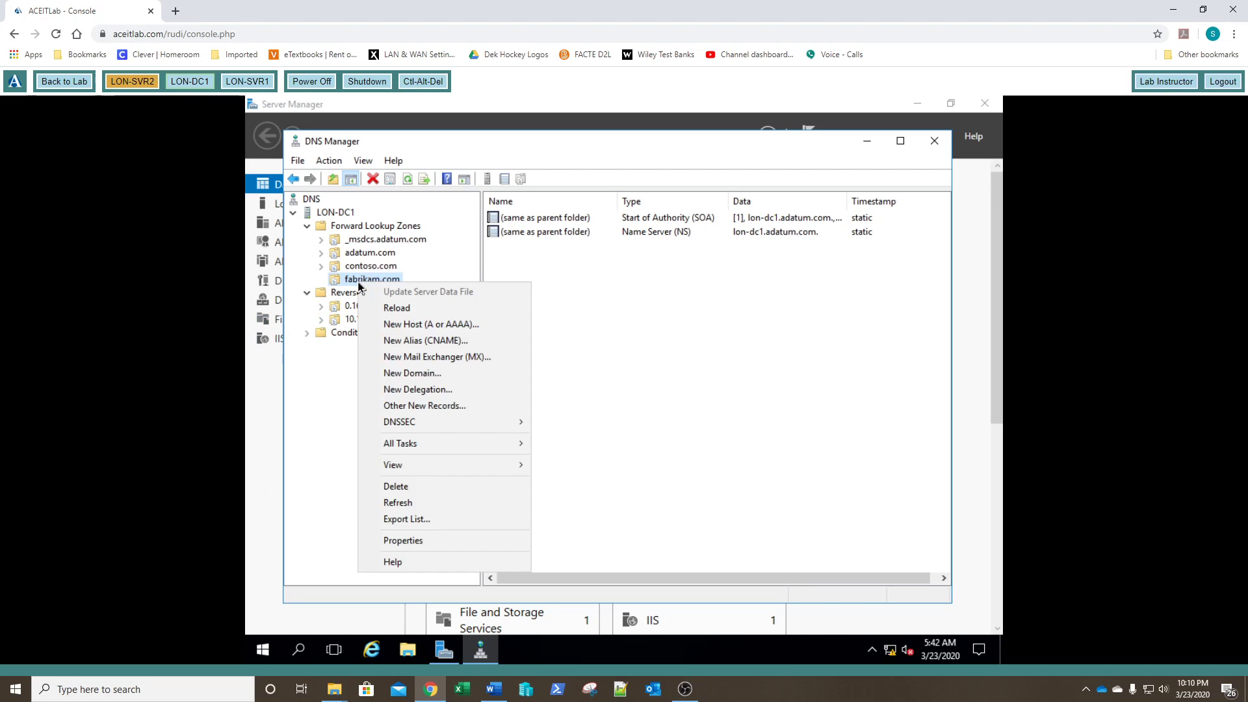
pyautogui.click(388, 394)
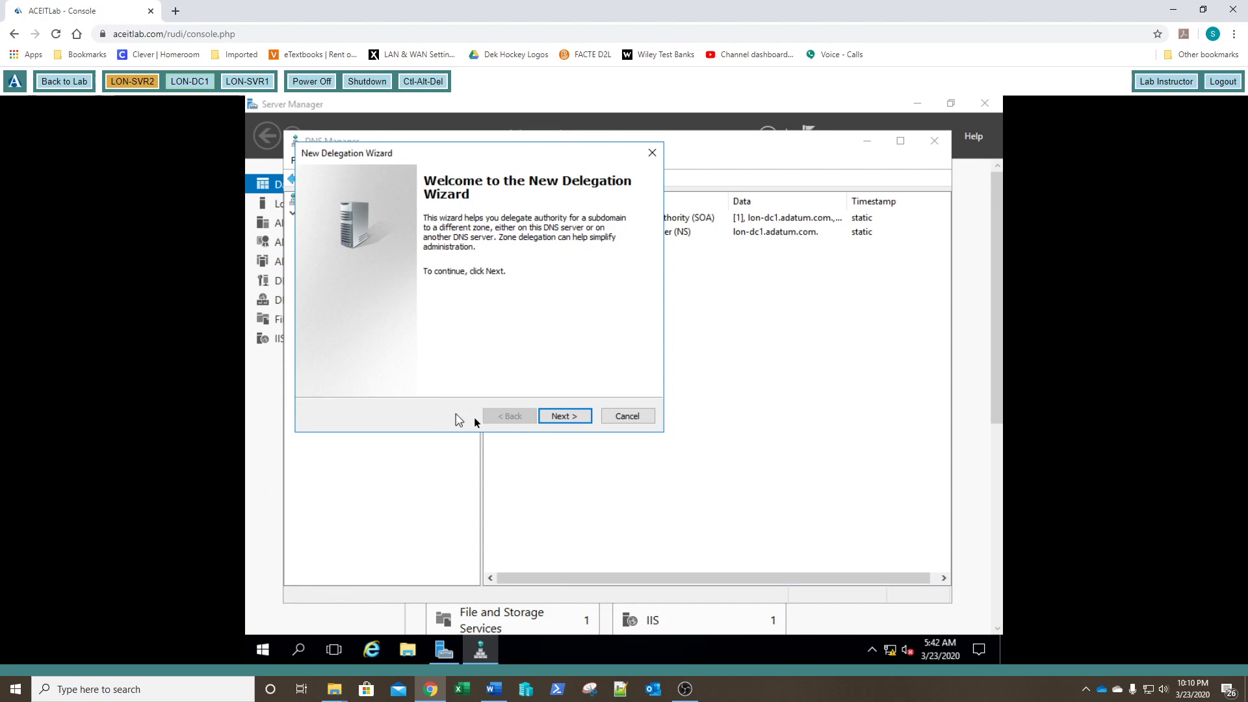
pyautogui.click(568, 421)
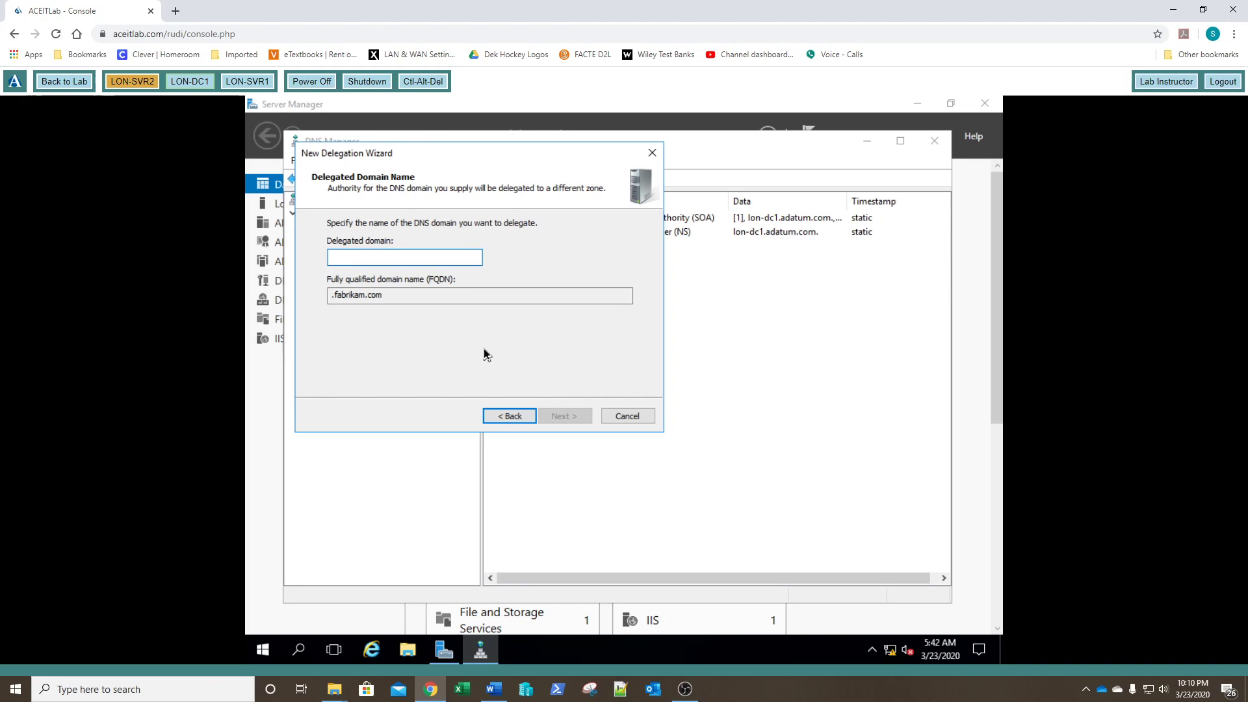
pyautogui.write('support')
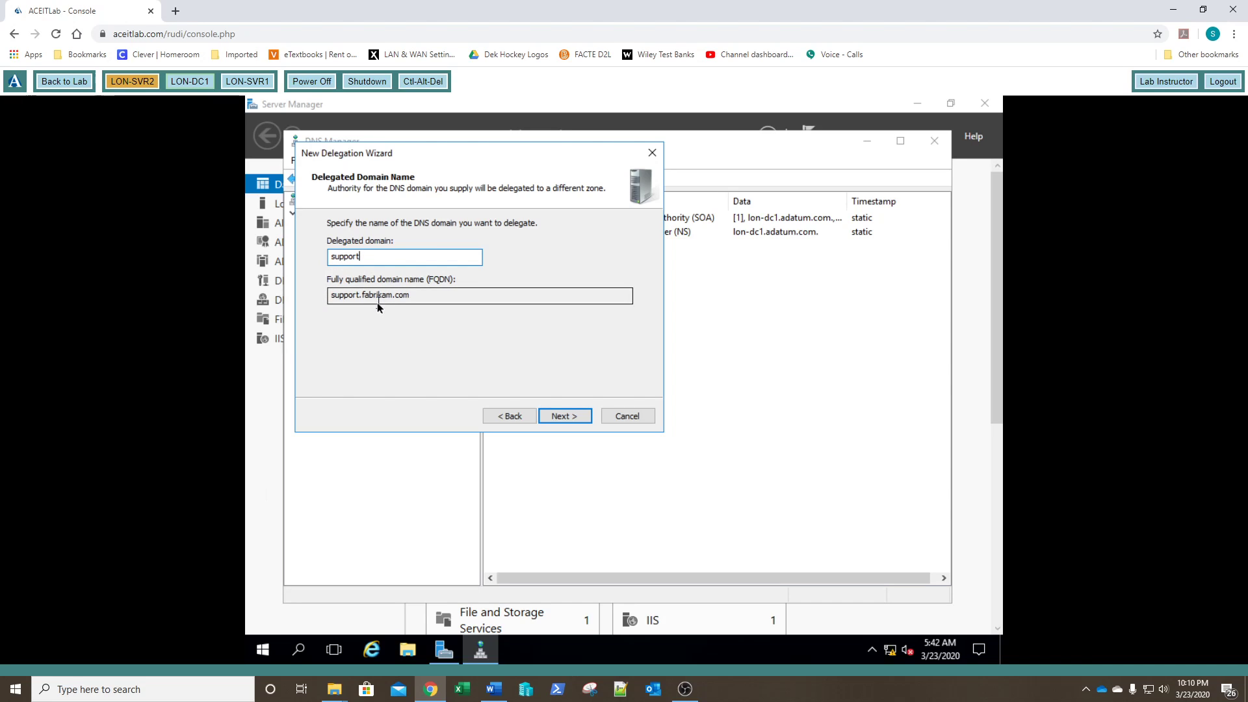
pyautogui.click(556, 414)
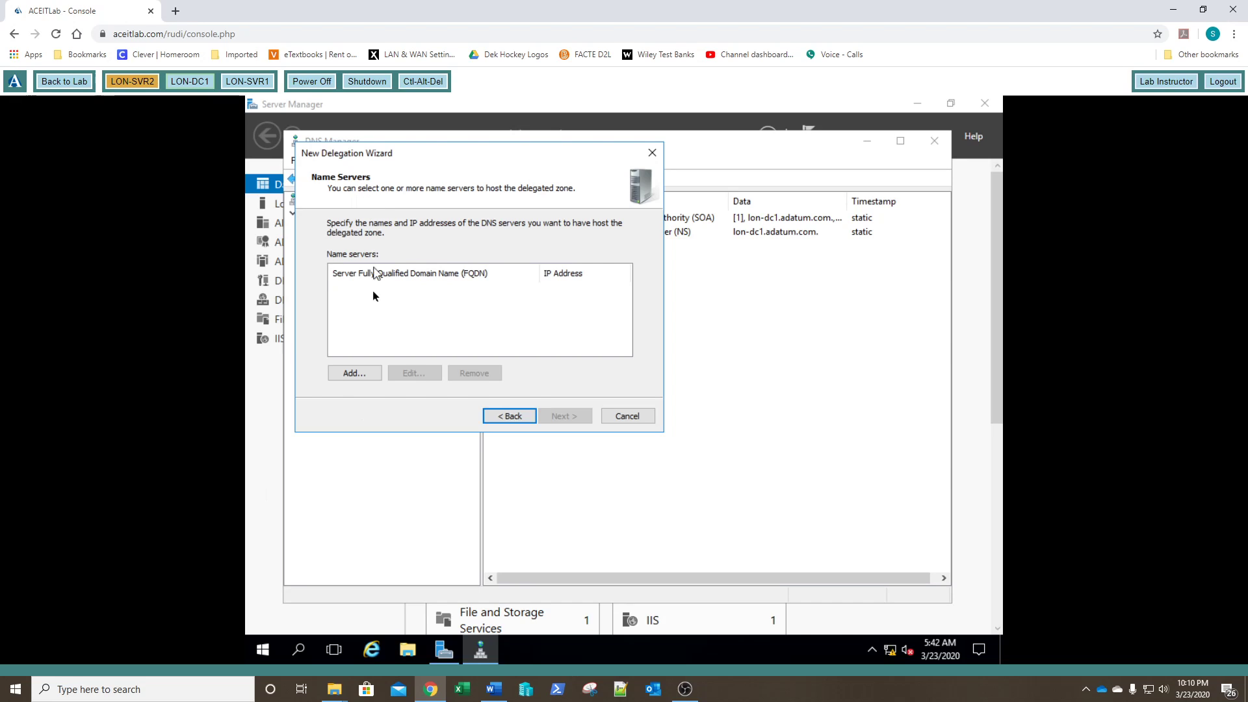
# Step: Add name server LON-SVR1.adatum.com (172.16.0.40) to the support delegation, finish, then switch to LON-SVR1
pyautogui.click(348, 374)
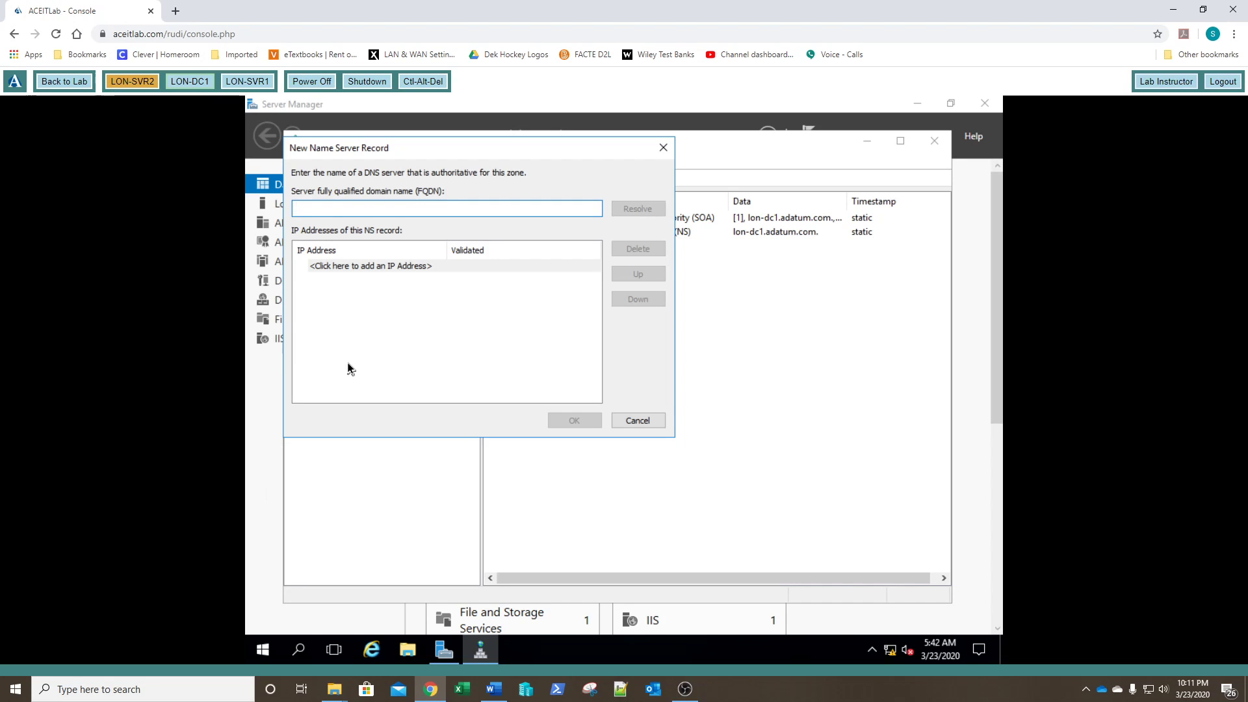
pyautogui.write('LO')
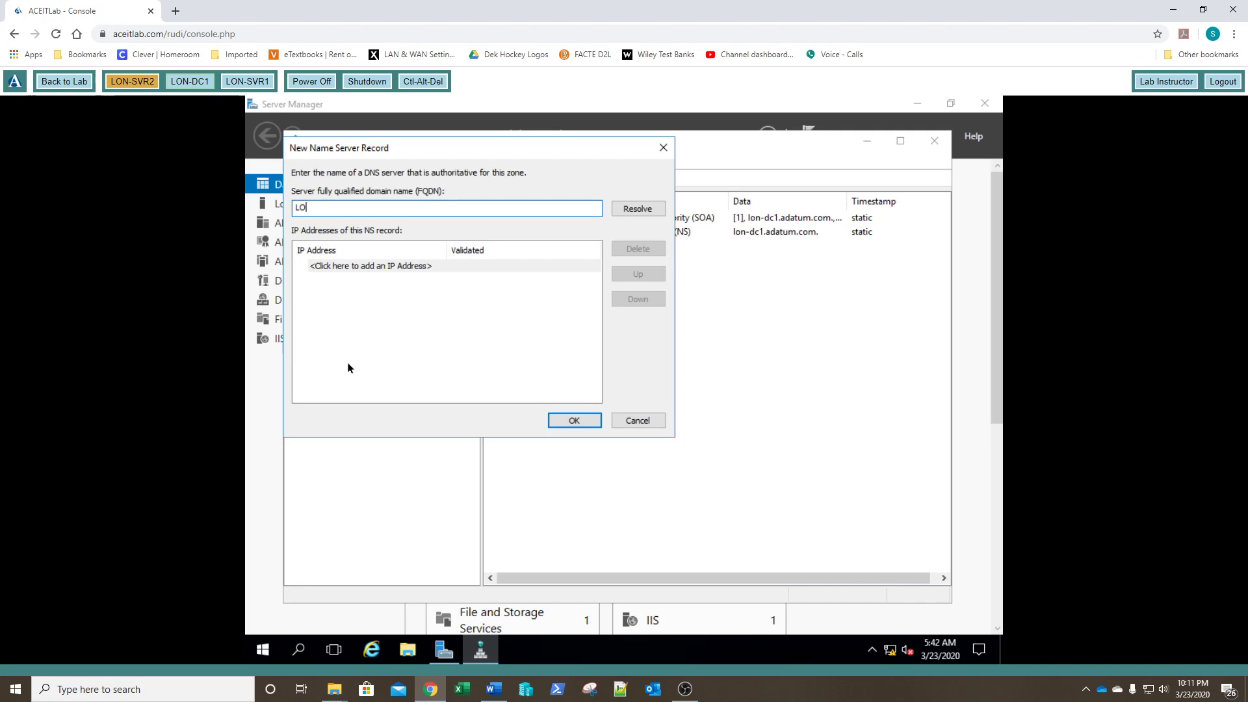
pyautogui.write('N-SVR1.adatum.com')
pyautogui.click(659, 210)
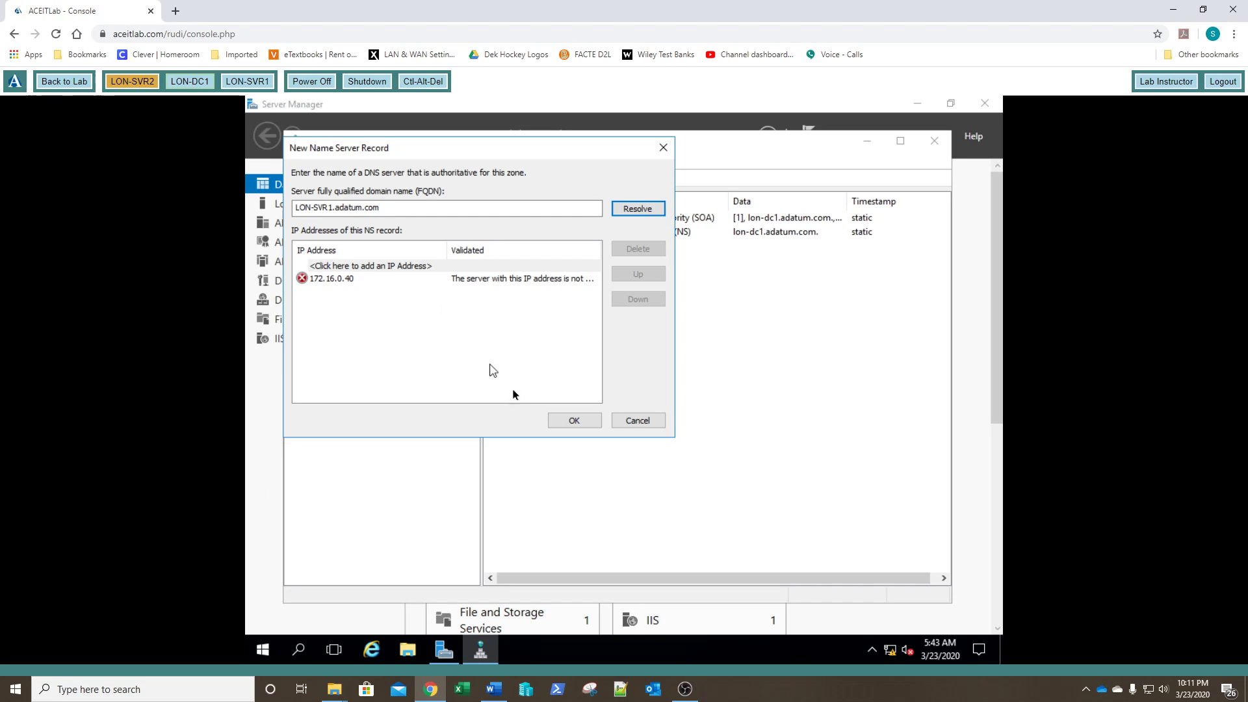
pyautogui.click(578, 422)
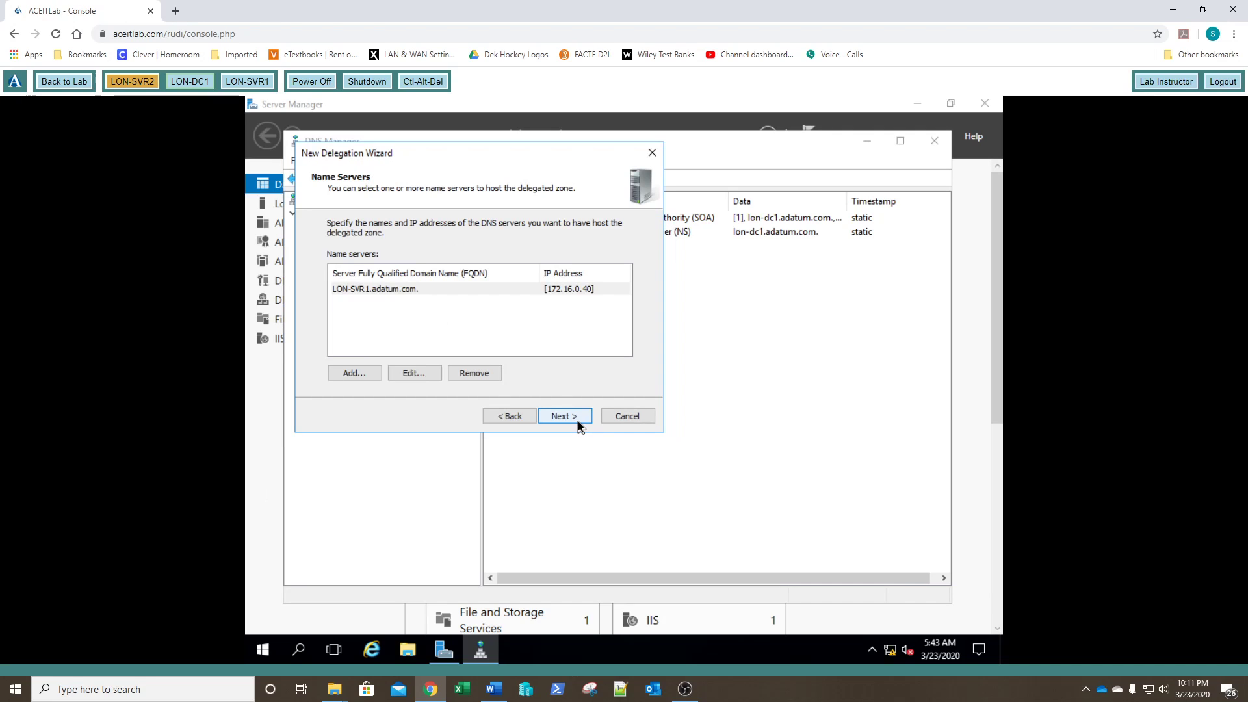
pyautogui.click(573, 422)
pyautogui.click(572, 422)
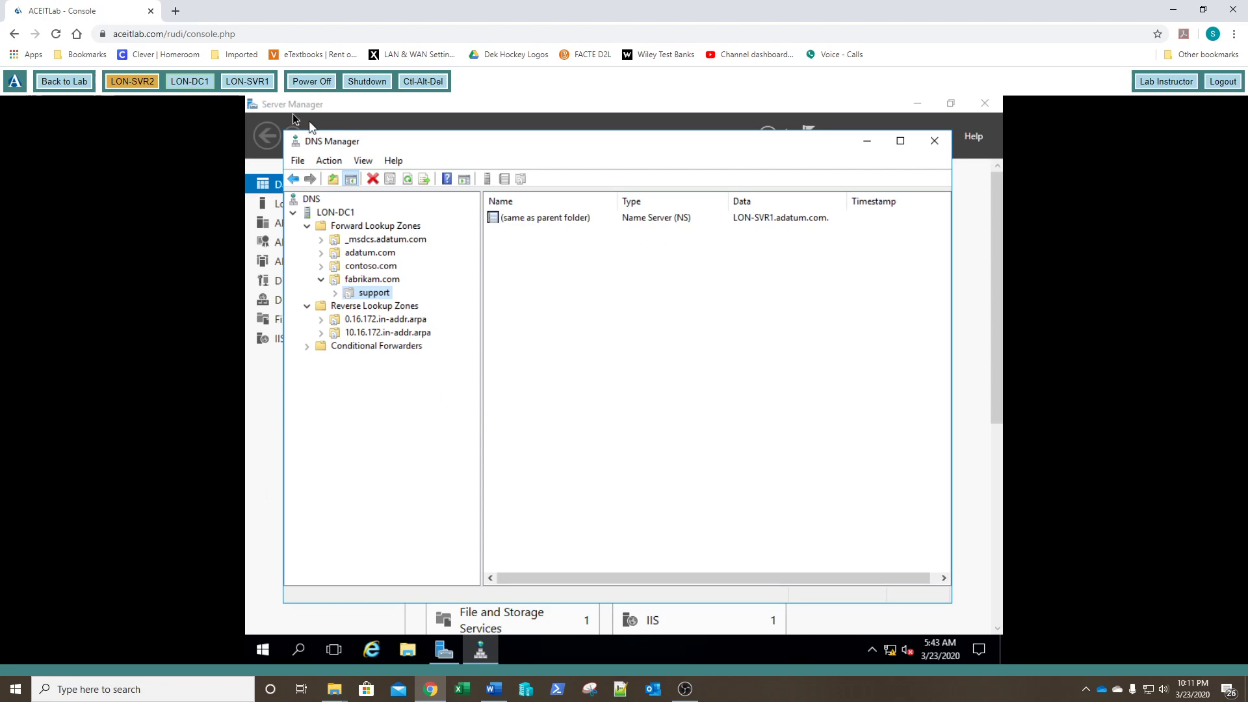
pyautogui.click(253, 83)
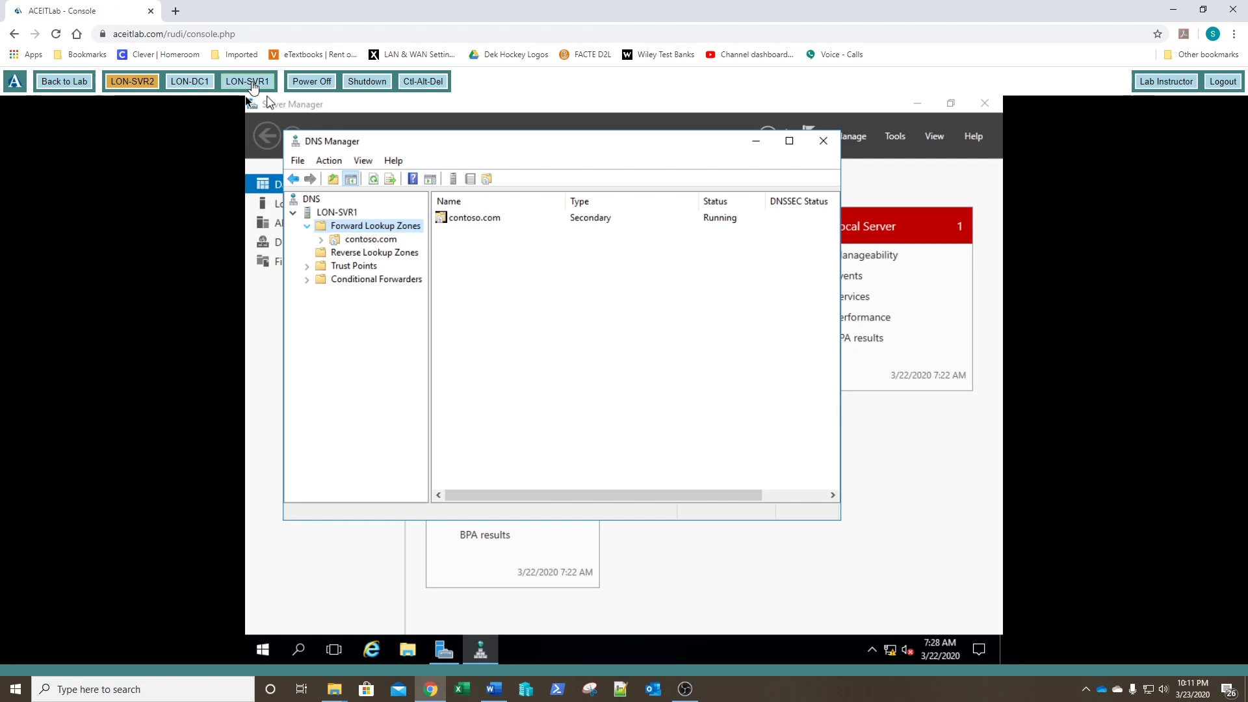
# Step: On LON-SVR1, add primary zone support.fabrikam.com with file support.fabrikam.com.dns, disallowing dynamic updates
pyautogui.rightClick(375, 233)
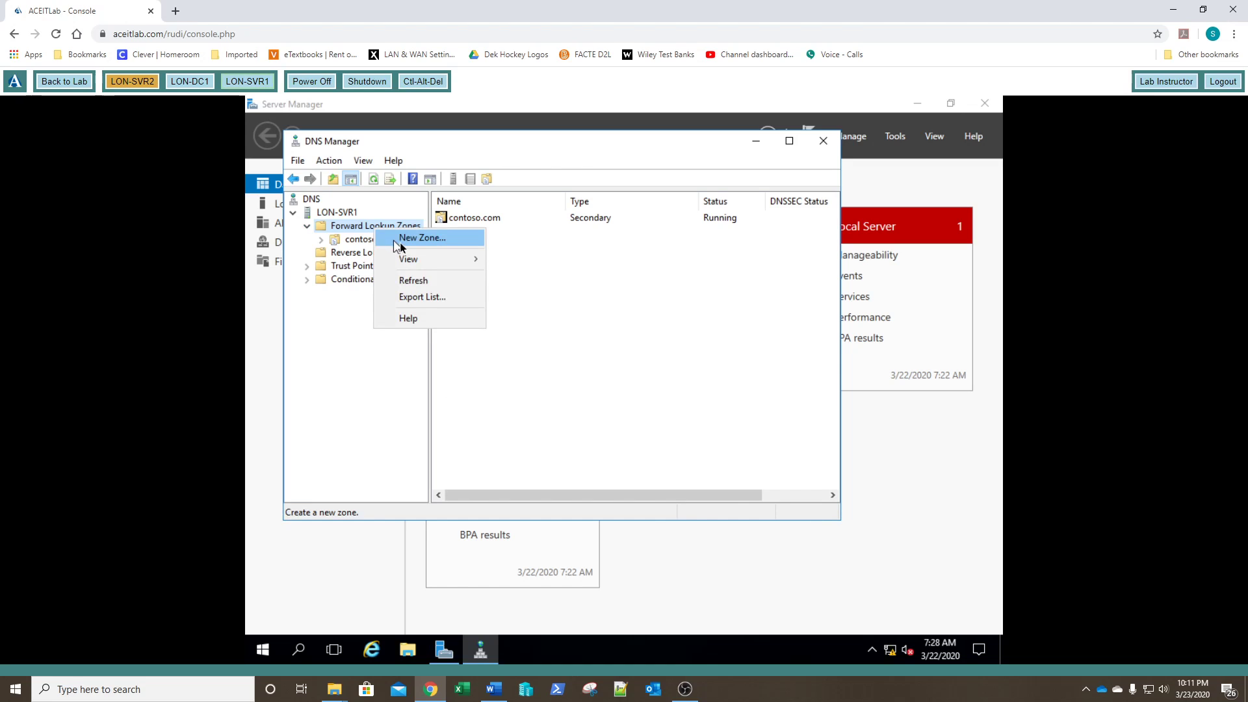
pyautogui.click(401, 241)
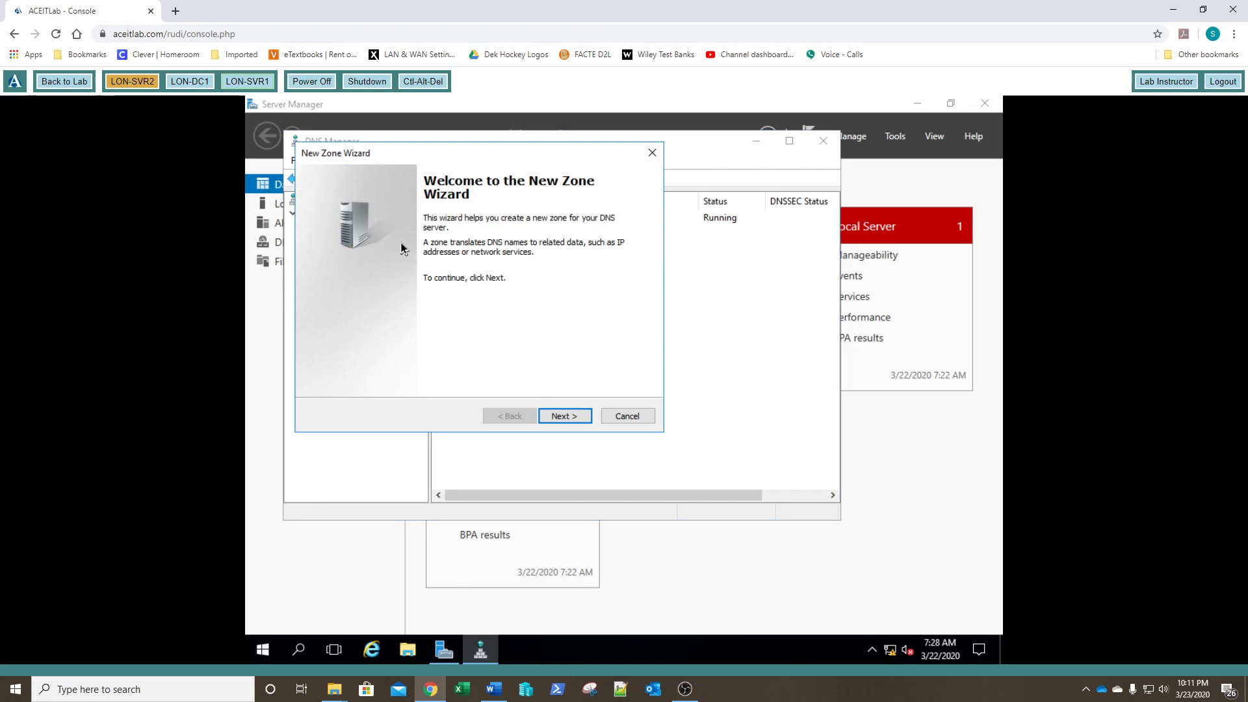
pyautogui.click(558, 417)
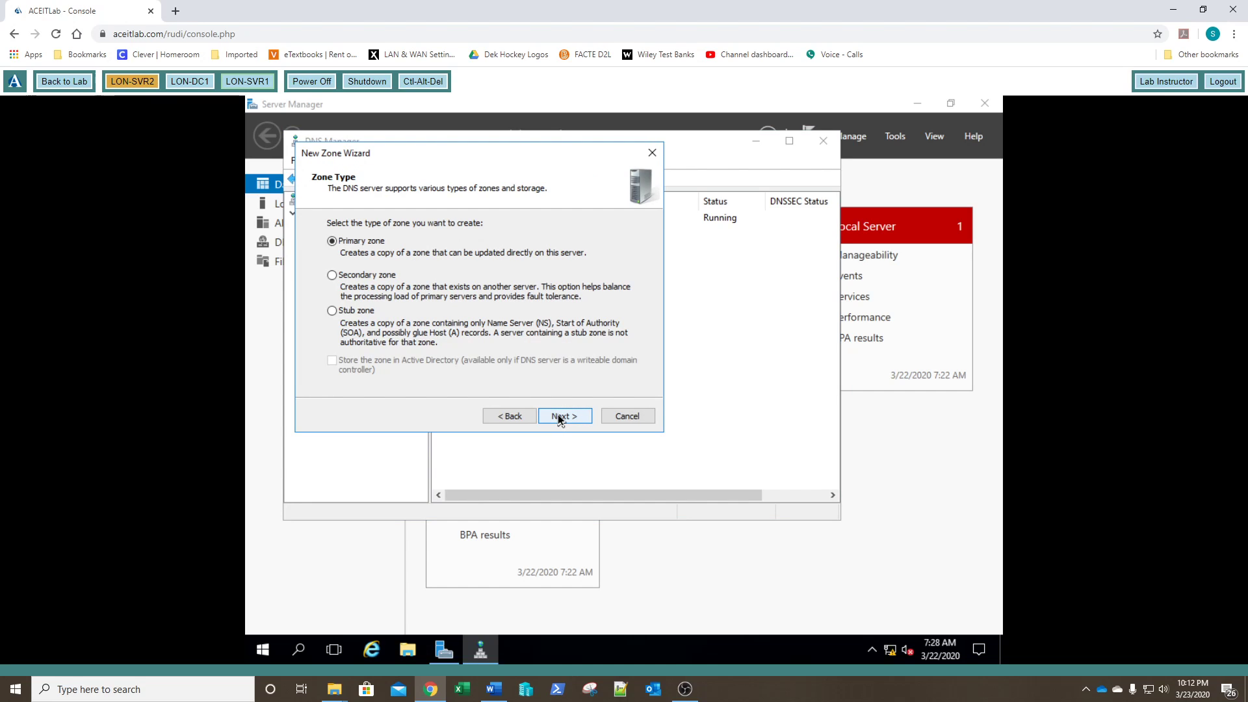
pyautogui.click(557, 416)
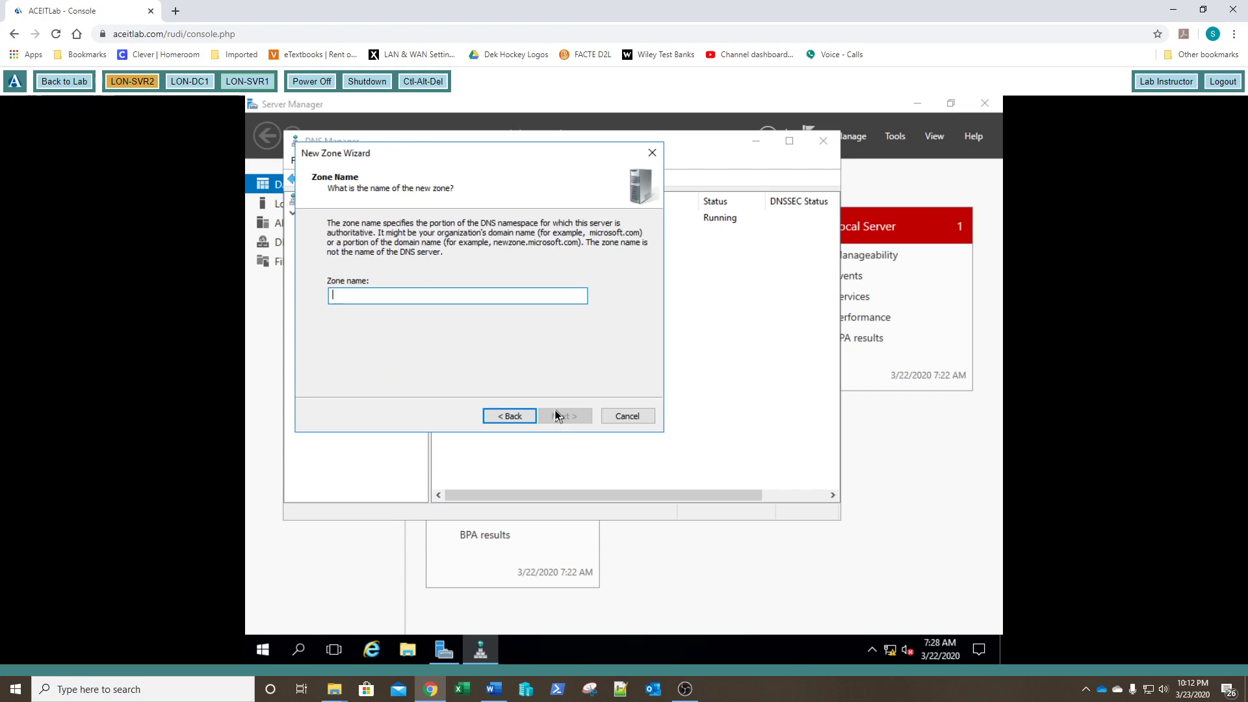
pyautogui.write('support.')
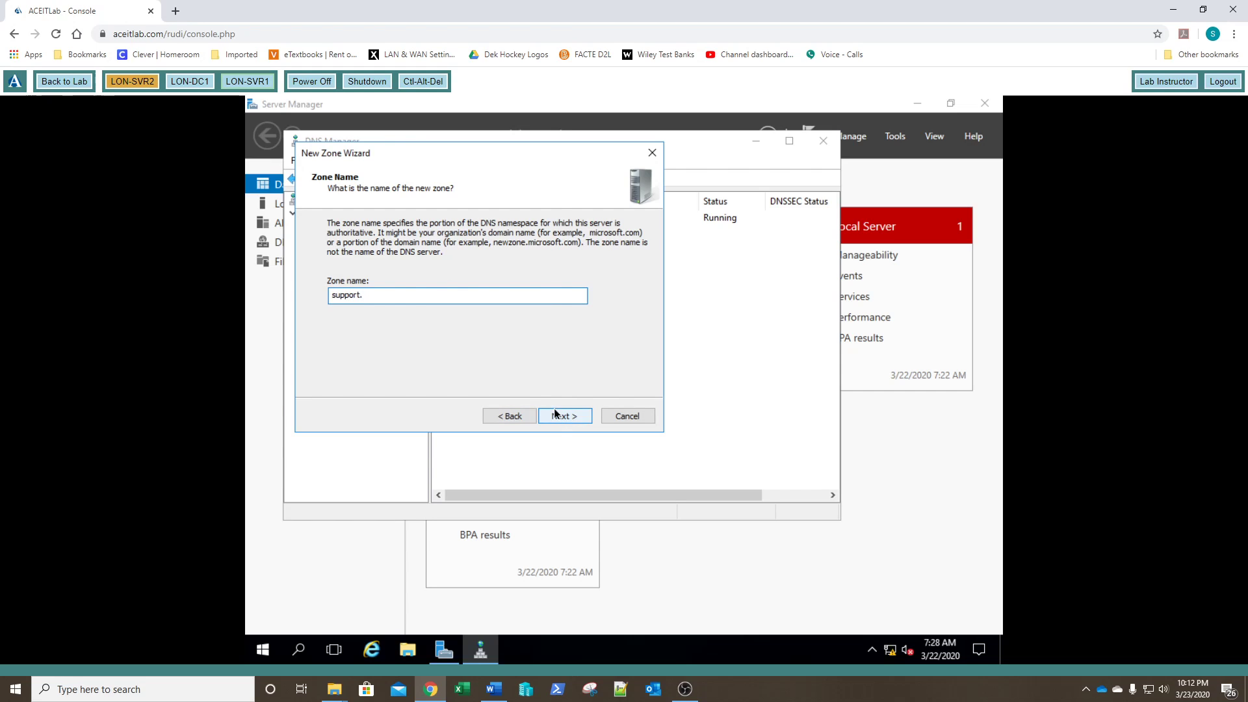
pyautogui.write('fabrikam.com')
pyautogui.click(555, 415)
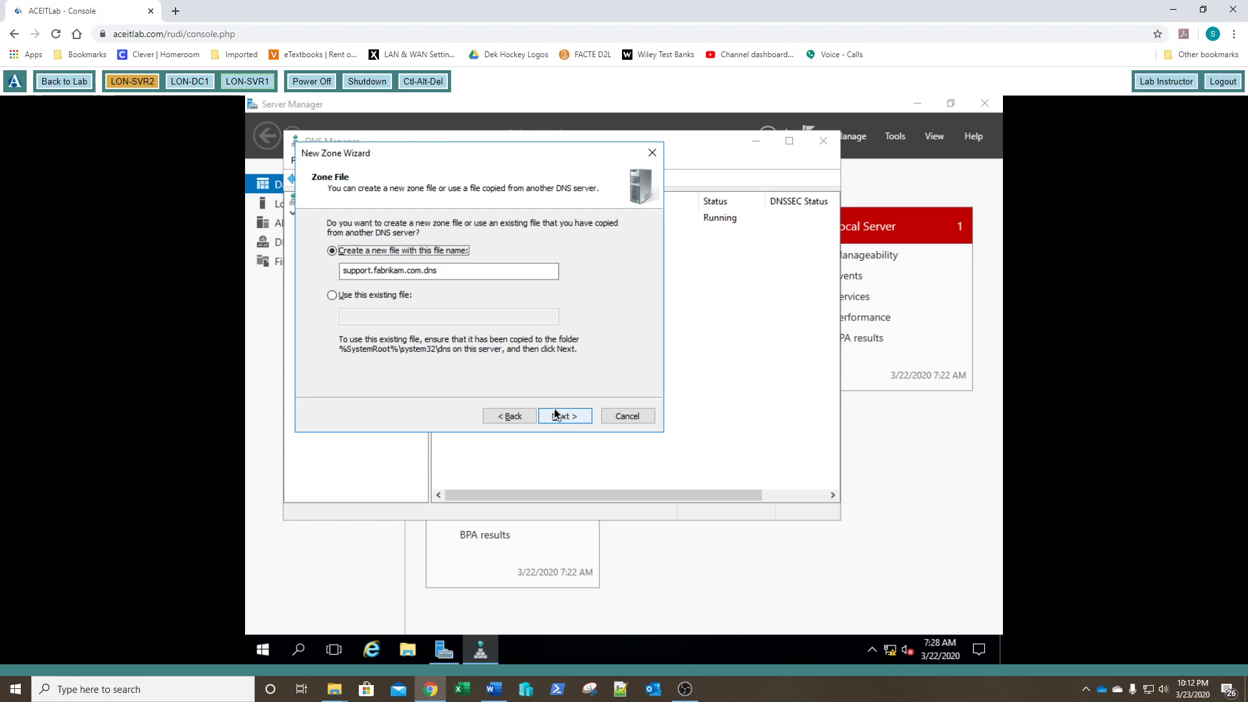
pyautogui.click(556, 414)
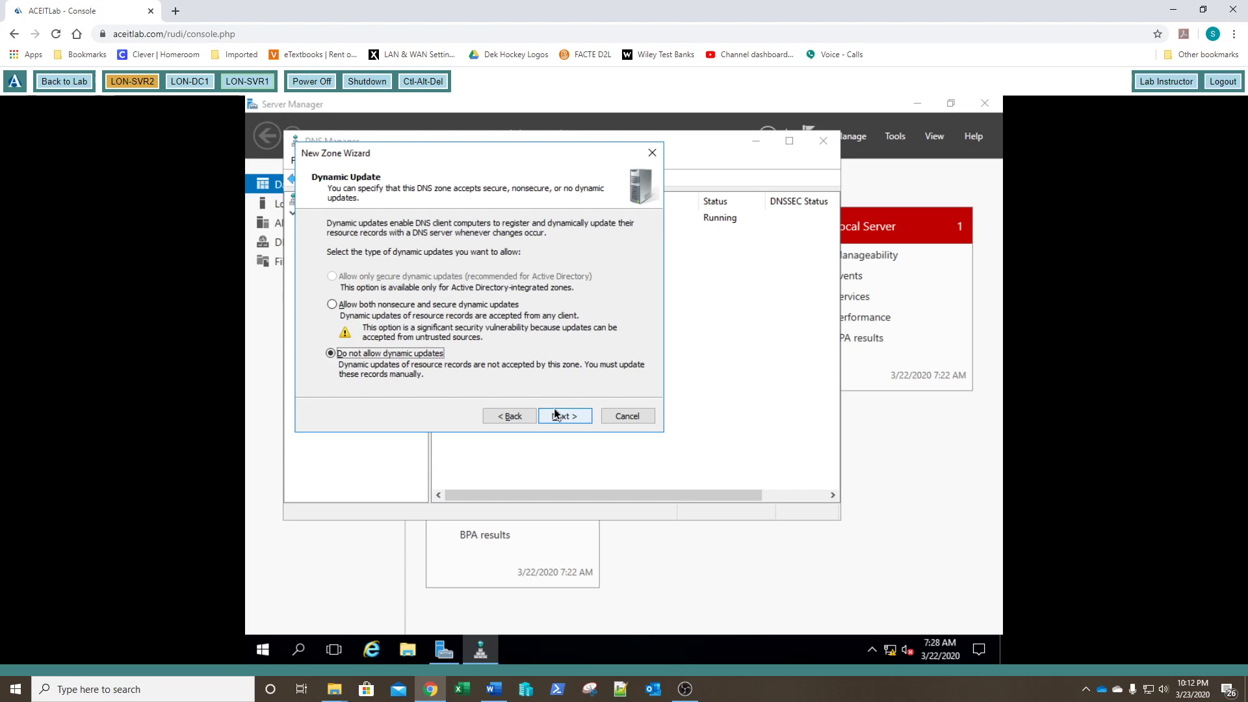
pyautogui.click(556, 415)
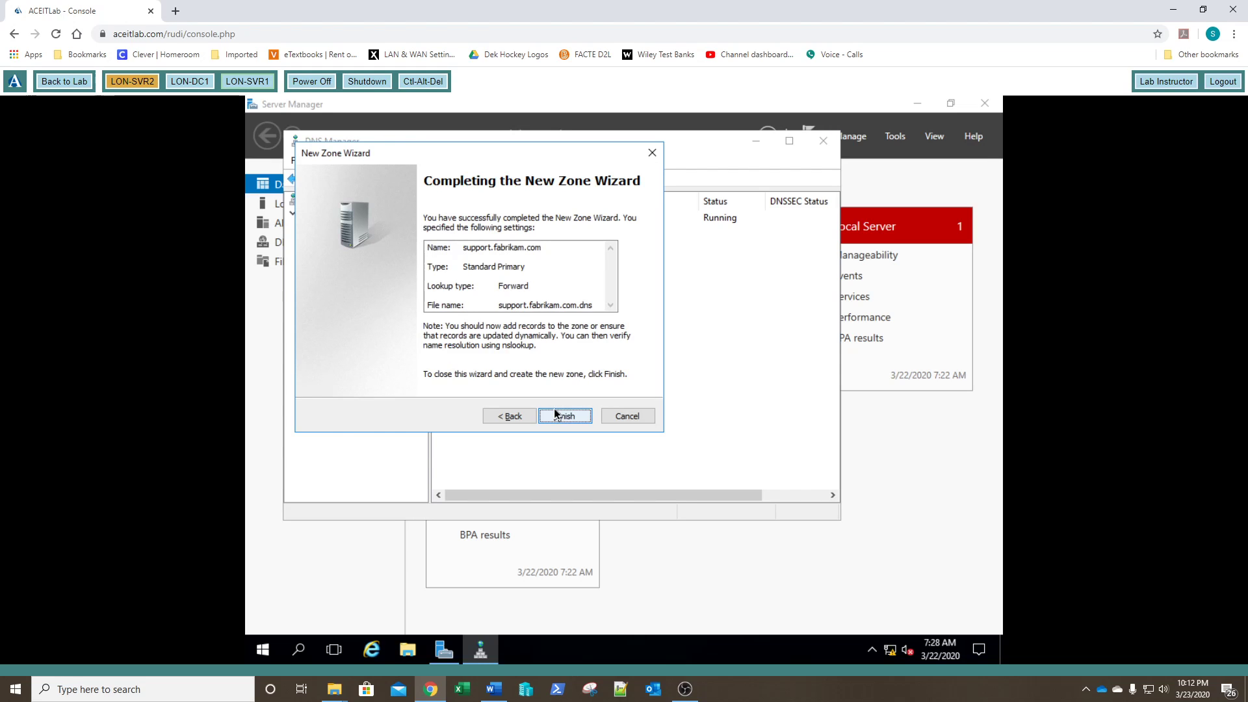
pyautogui.click(556, 414)
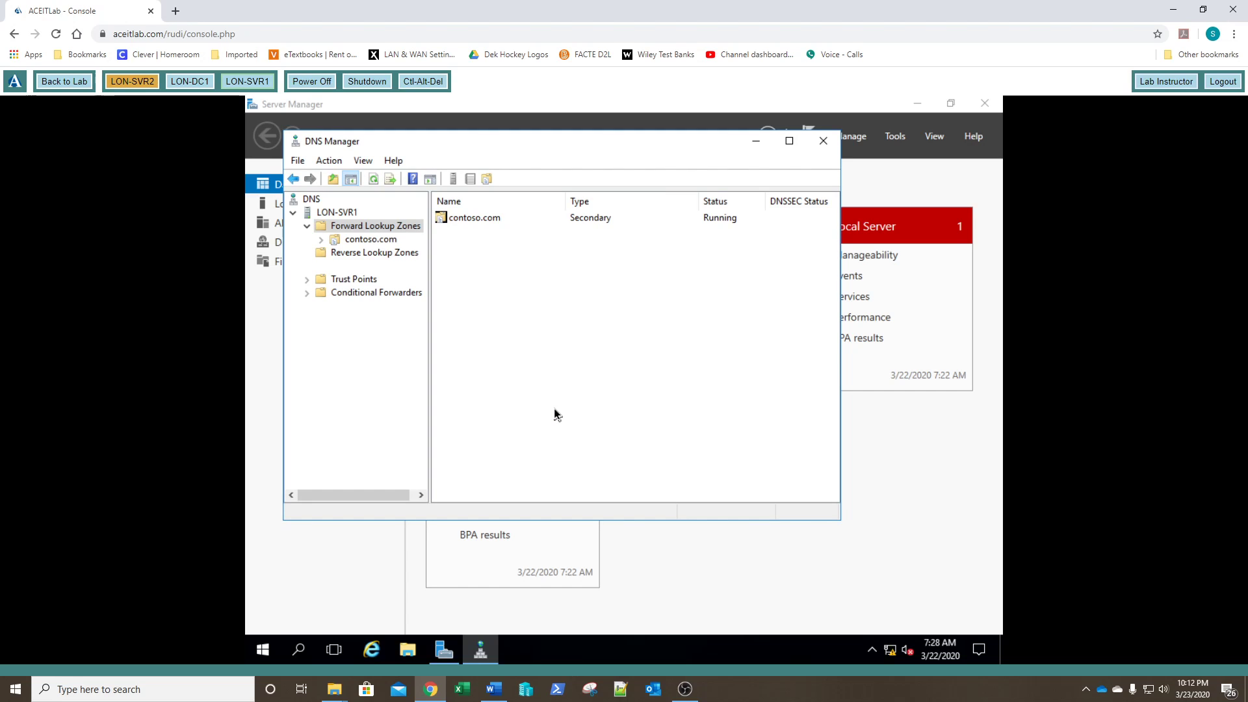